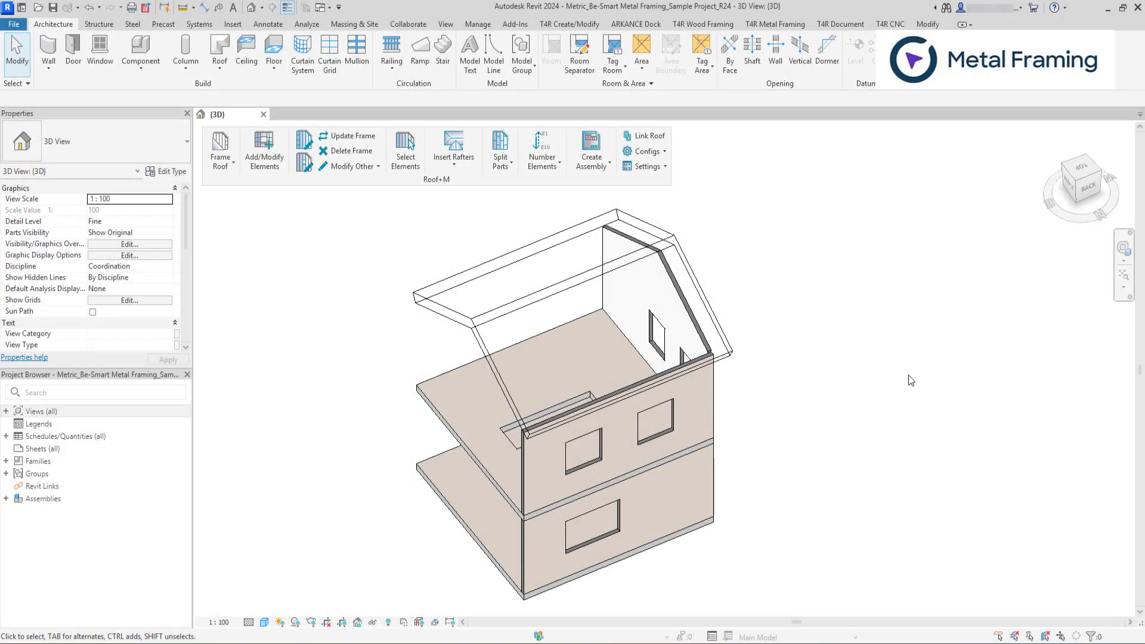
Float the T4R Roof Panel Layout panel over the view and verify it in ARKANCE Dock.
{"action": "left_click", "coordinate": [673, 240]}
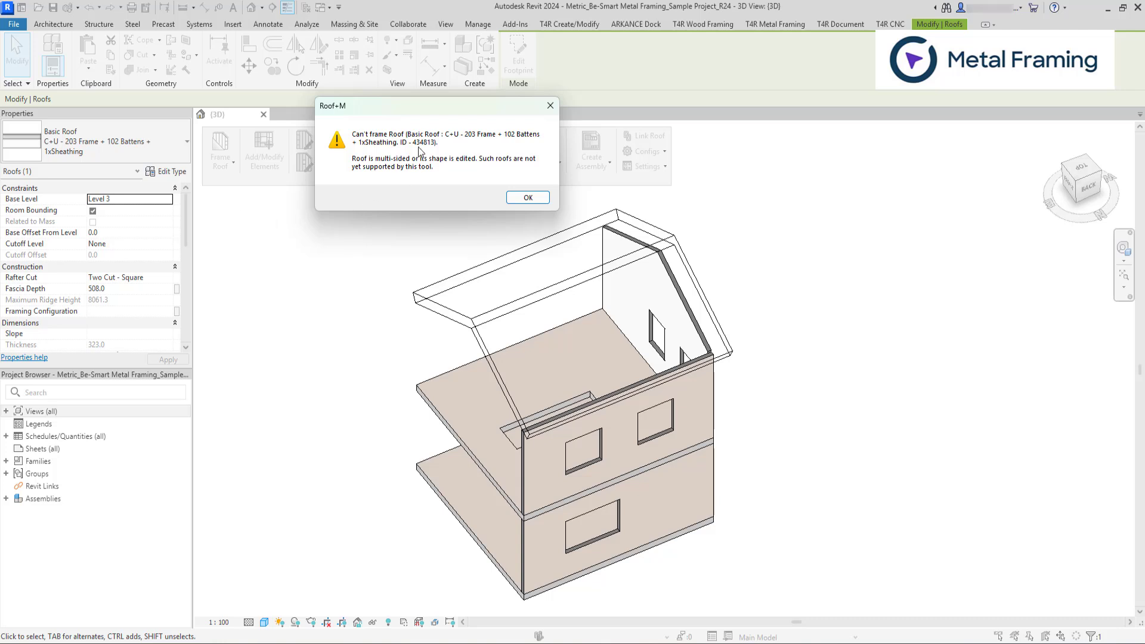
{"action": "left_click", "coordinate": [529, 197]}
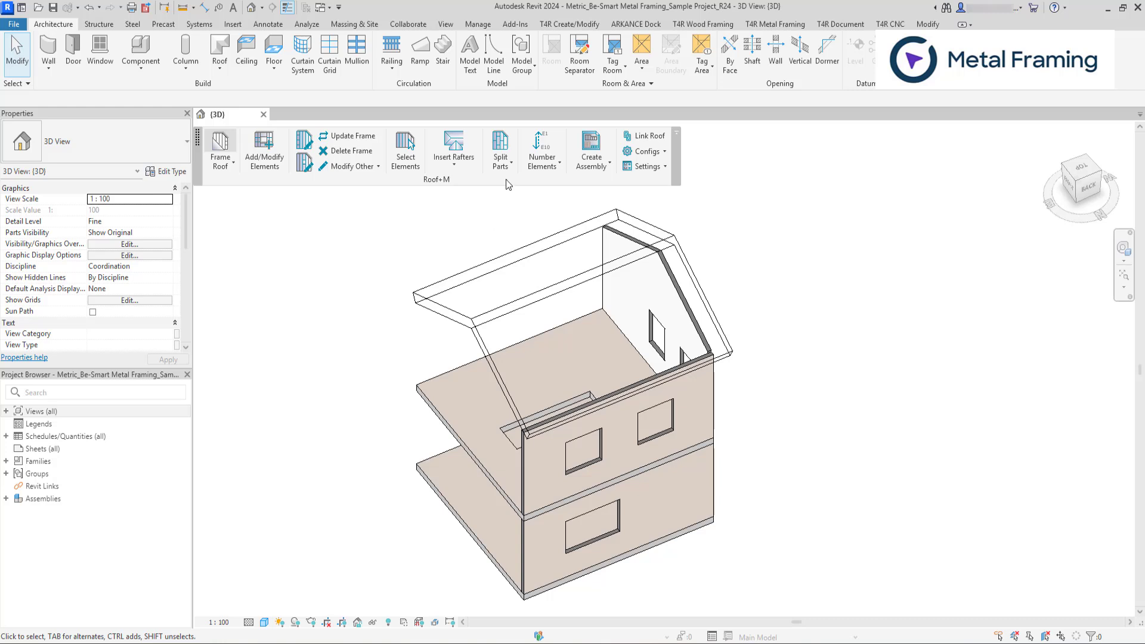
{"action": "left_click", "coordinate": [567, 28]}
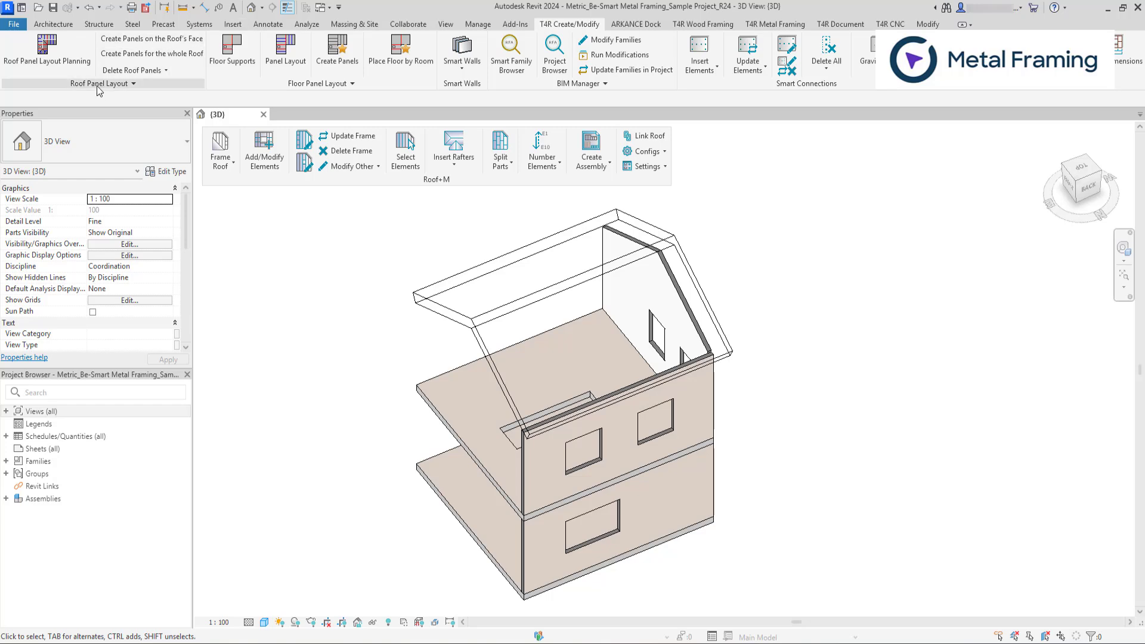
{"action": "left_click_drag", "start_coordinate": [98, 89], "coordinate": [780, 186]}
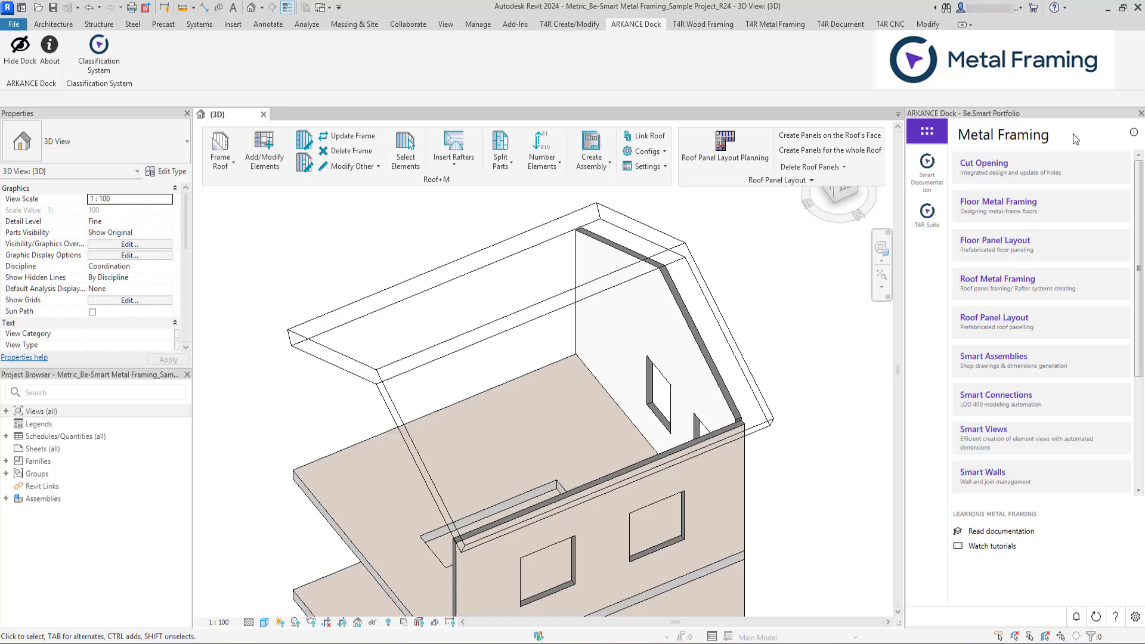
{"action": "left_click", "coordinate": [1052, 322]}
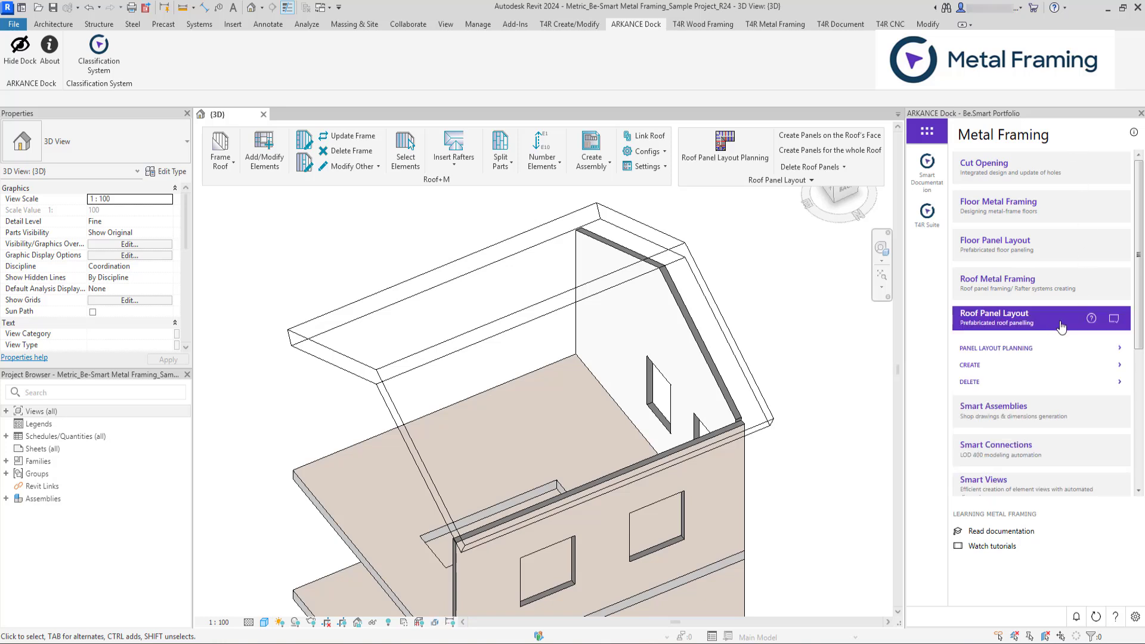
{"action": "left_click", "coordinate": [1115, 321]}
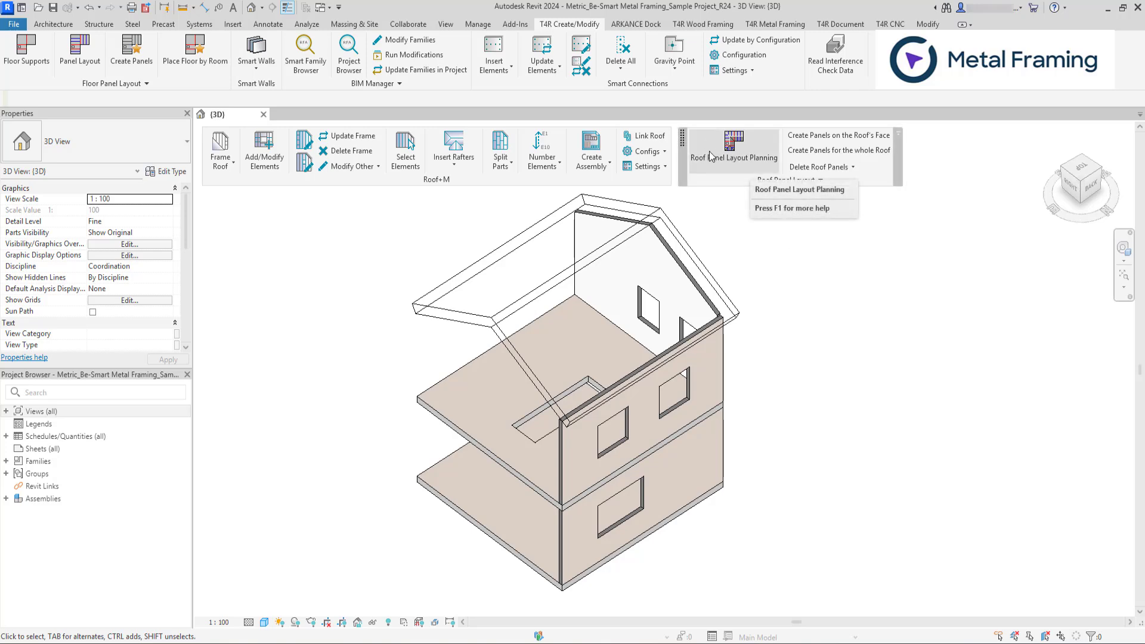
Run Create Region Layout for the whole Roof on the roof and inspect one red layout line.
{"action": "left_click", "coordinate": [739, 165]}
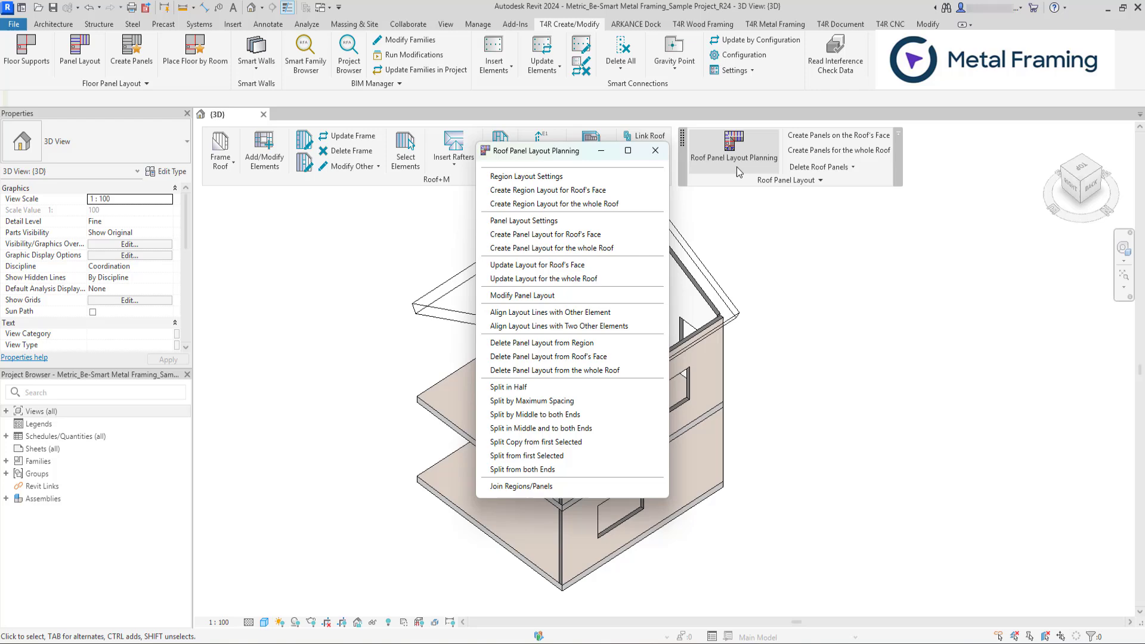
{"action": "left_click_drag", "start_coordinate": [599, 161], "coordinate": [1010, 140]}
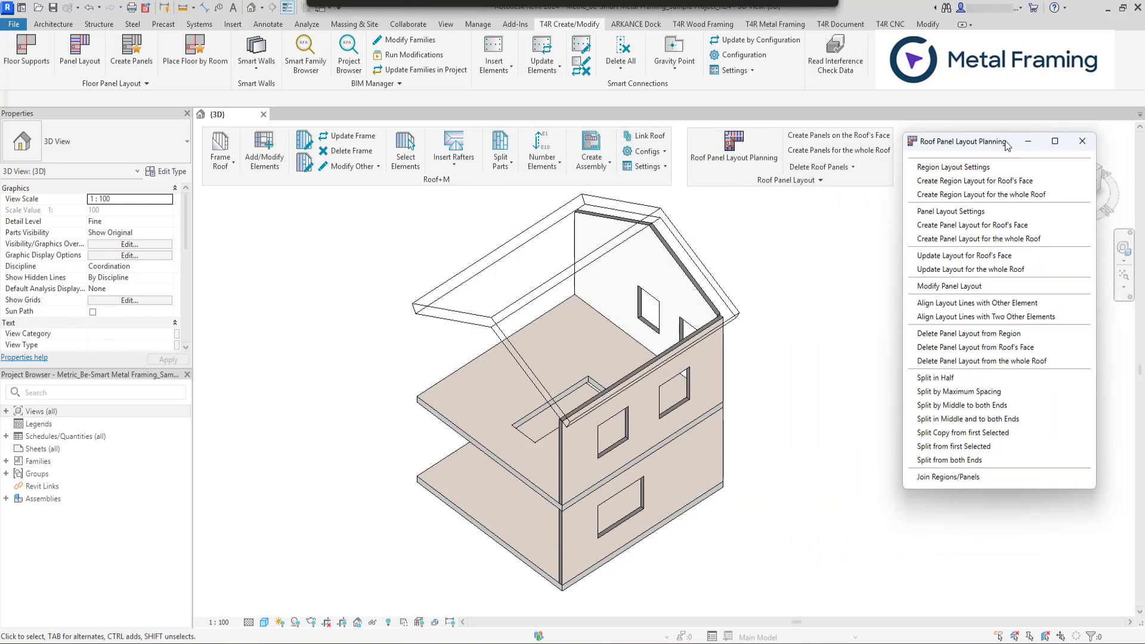
{"action": "left_click", "coordinate": [857, 229]}
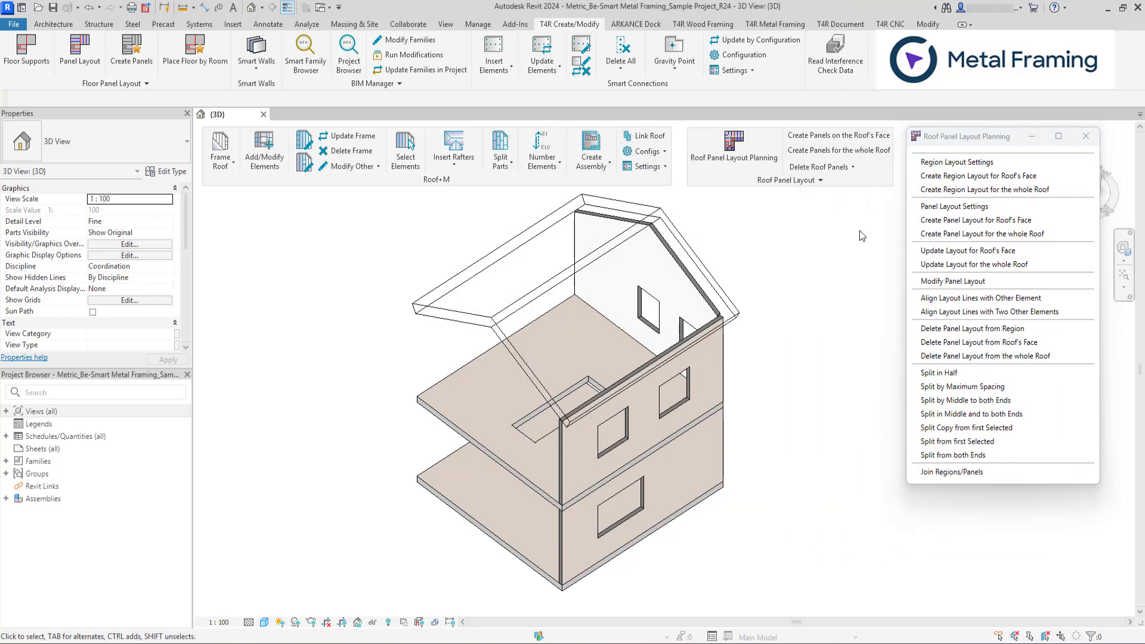
{"action": "left_click", "coordinate": [954, 191]}
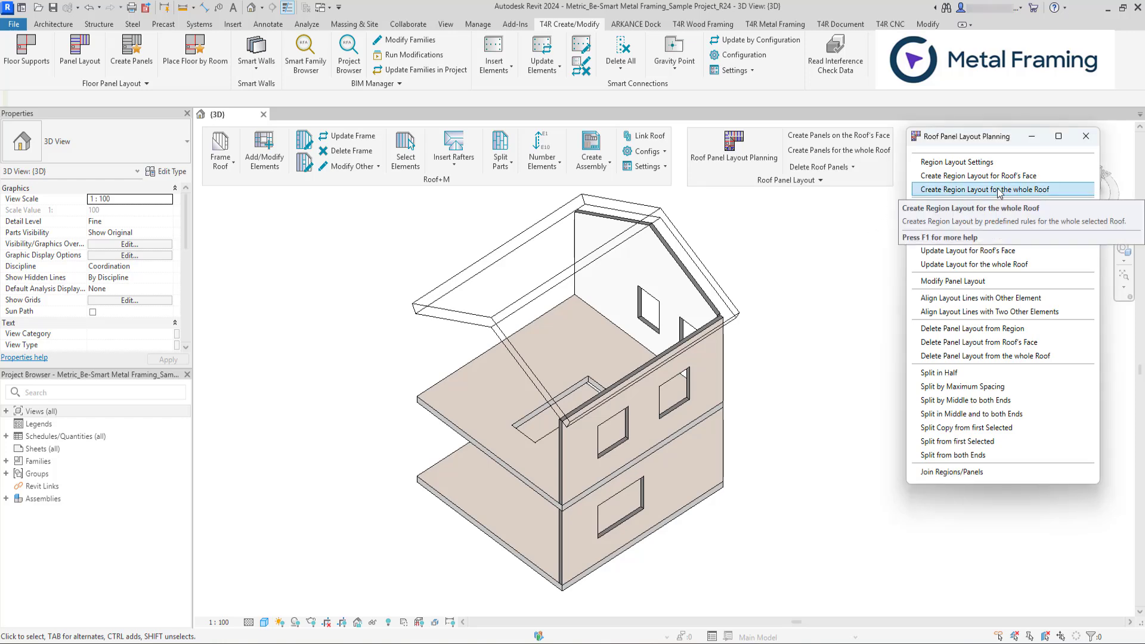
{"action": "left_click", "coordinate": [996, 194]}
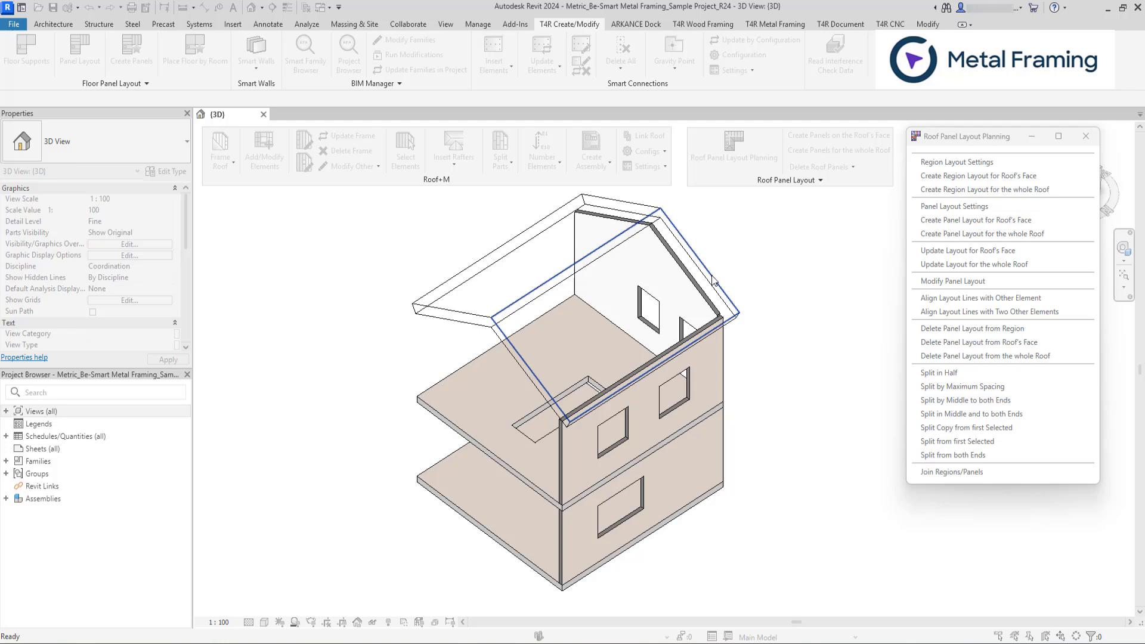
{"action": "scroll", "coordinate": [774, 270], "scroll_direction": "up", "scroll_amount": 5}
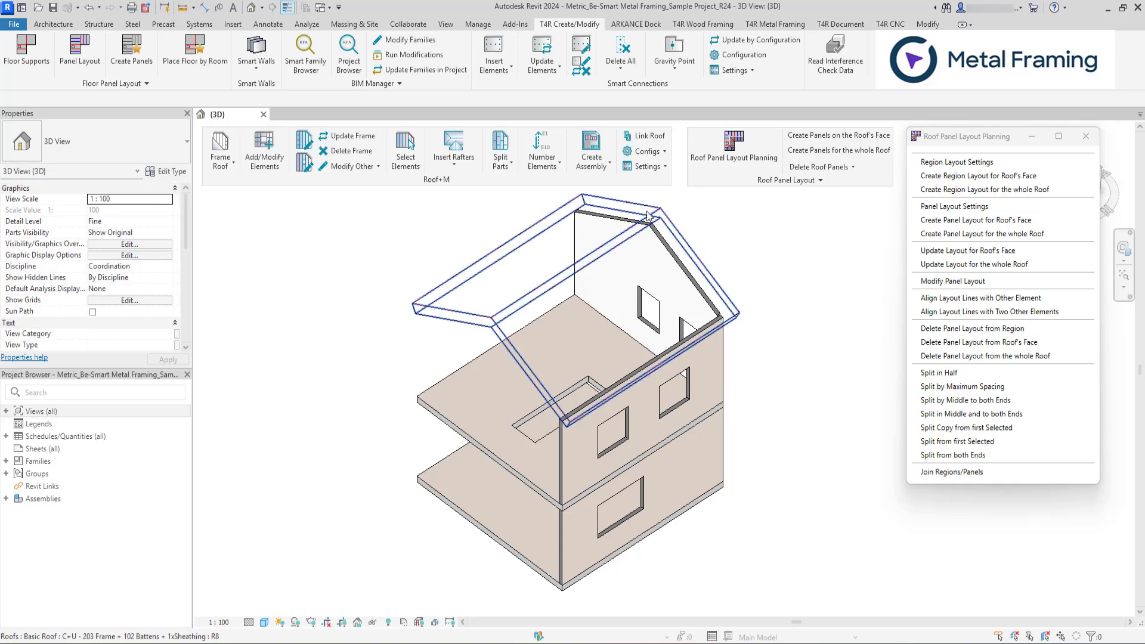
{"action": "mouse_move", "coordinate": [774, 271]}
{"action": "middle_mouse_down"}
{"action": "mouse_move", "coordinate": [736, 270]}
{"action": "mouse_move", "coordinate": [740, 340]}
{"action": "middle_mouse_up"}
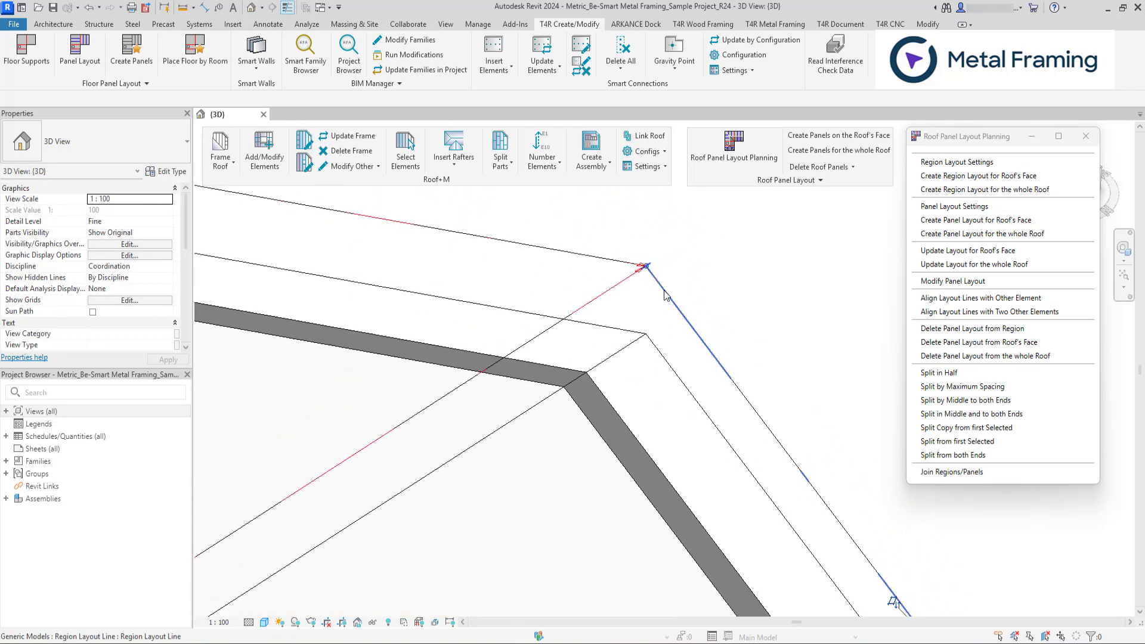
{"action": "left_click", "coordinate": [650, 273]}
{"action": "scroll", "coordinate": [753, 268], "scroll_direction": "down", "scroll_amount": 6}
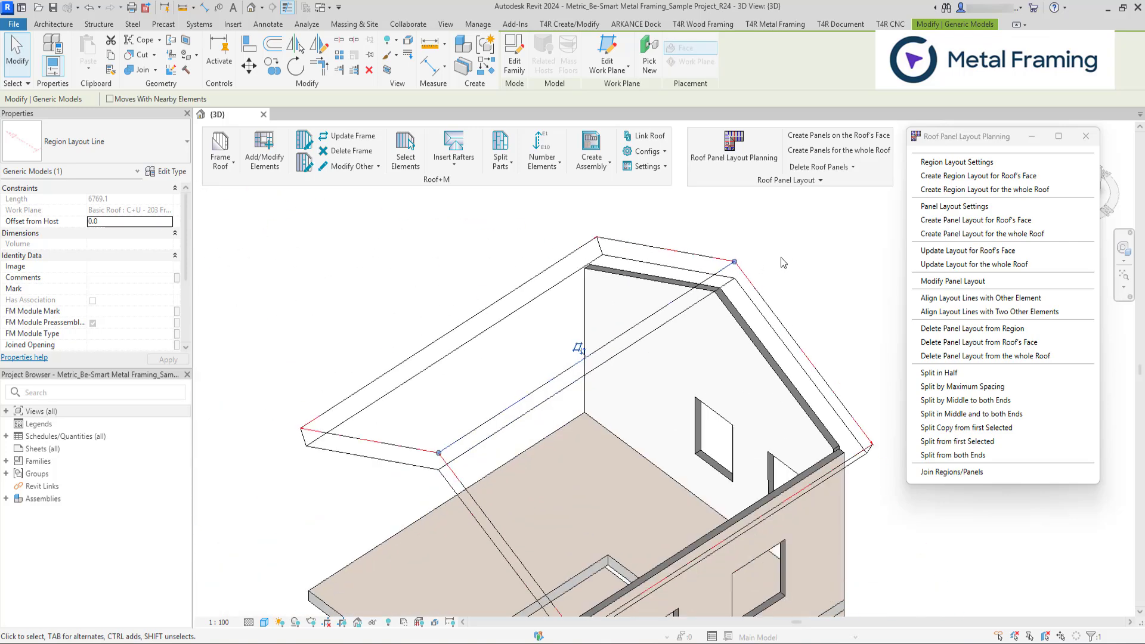
{"action": "scroll", "coordinate": [714, 230], "scroll_direction": "up", "scroll_amount": 1}
{"action": "left_click", "coordinate": [715, 229]}
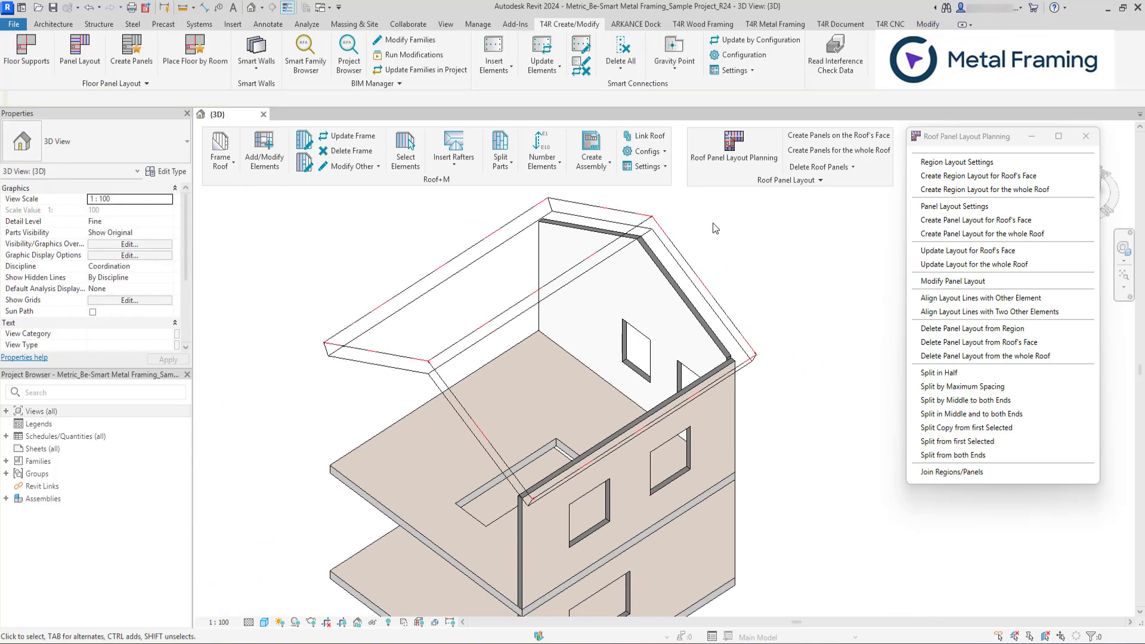
{"action": "scroll", "coordinate": [714, 229], "scroll_direction": "up", "scroll_amount": 1}
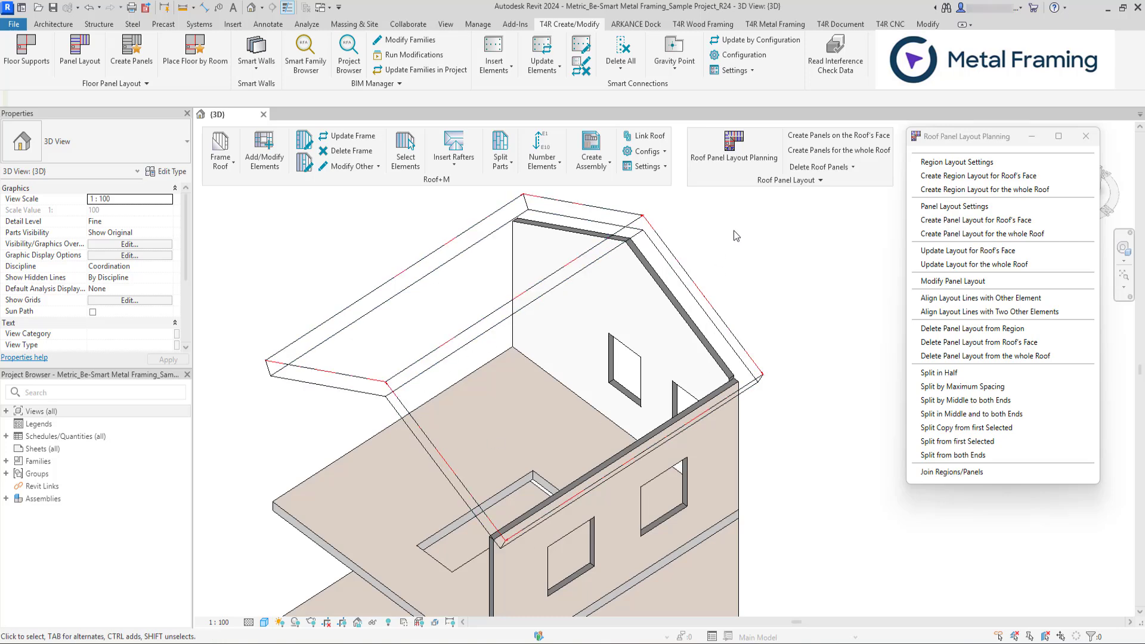
Start Create Panels for the whole Roof, select the right-hand roof, and run Frame Roof.
{"action": "left_click", "coordinate": [821, 151]}
{"action": "left_click", "coordinate": [745, 391]}
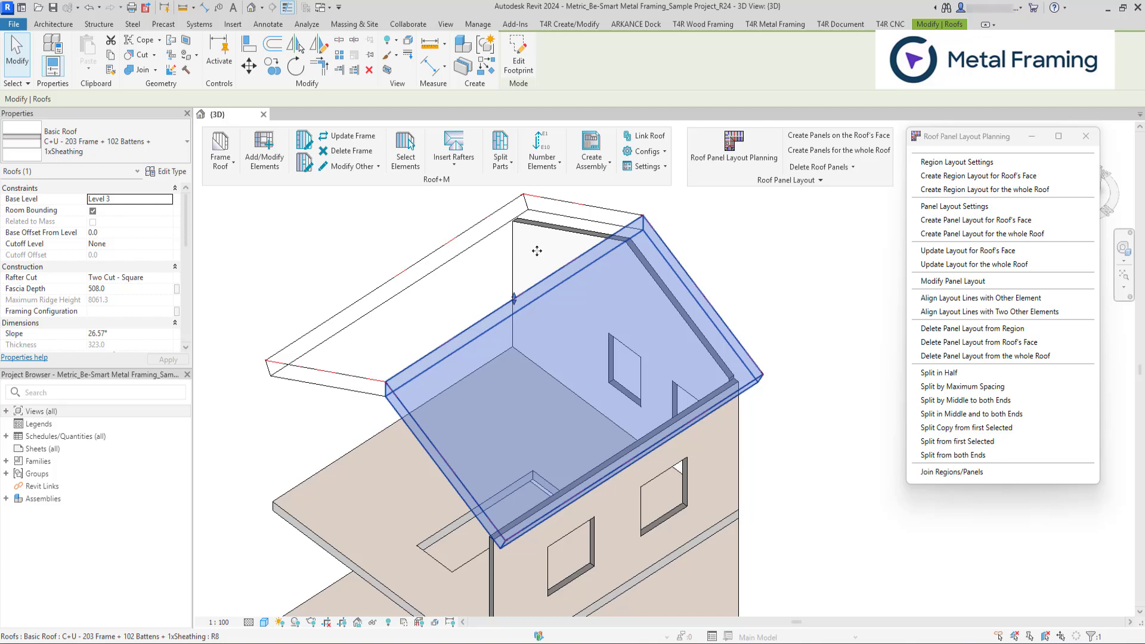
{"action": "left_click", "coordinate": [339, 397]}
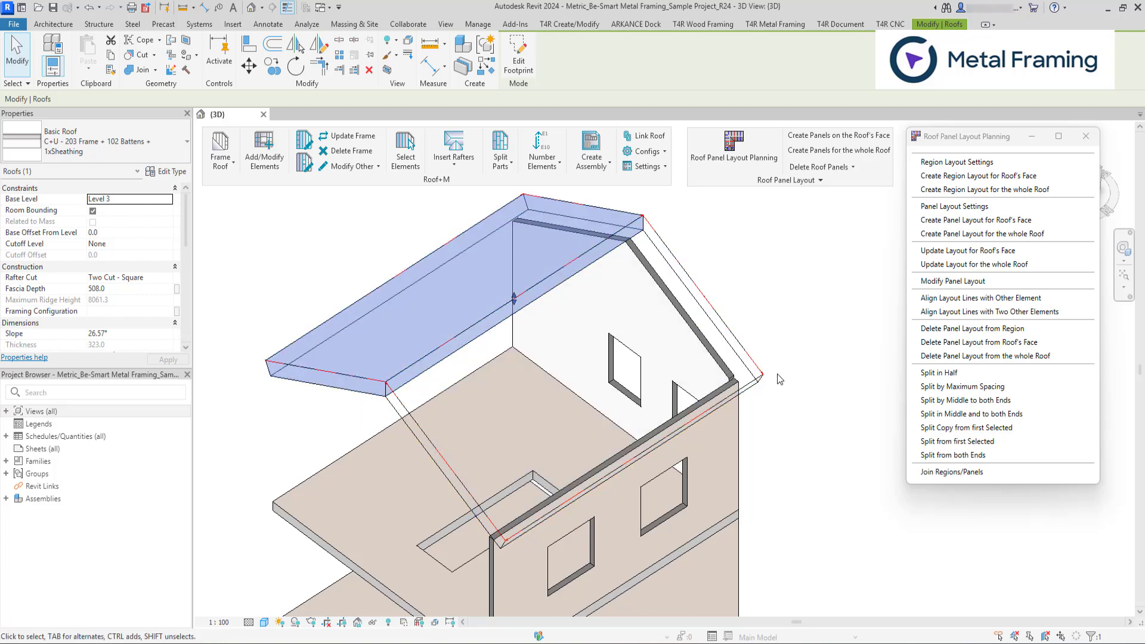
{"action": "left_click", "coordinate": [758, 392]}
{"action": "left_click", "coordinate": [788, 296]}
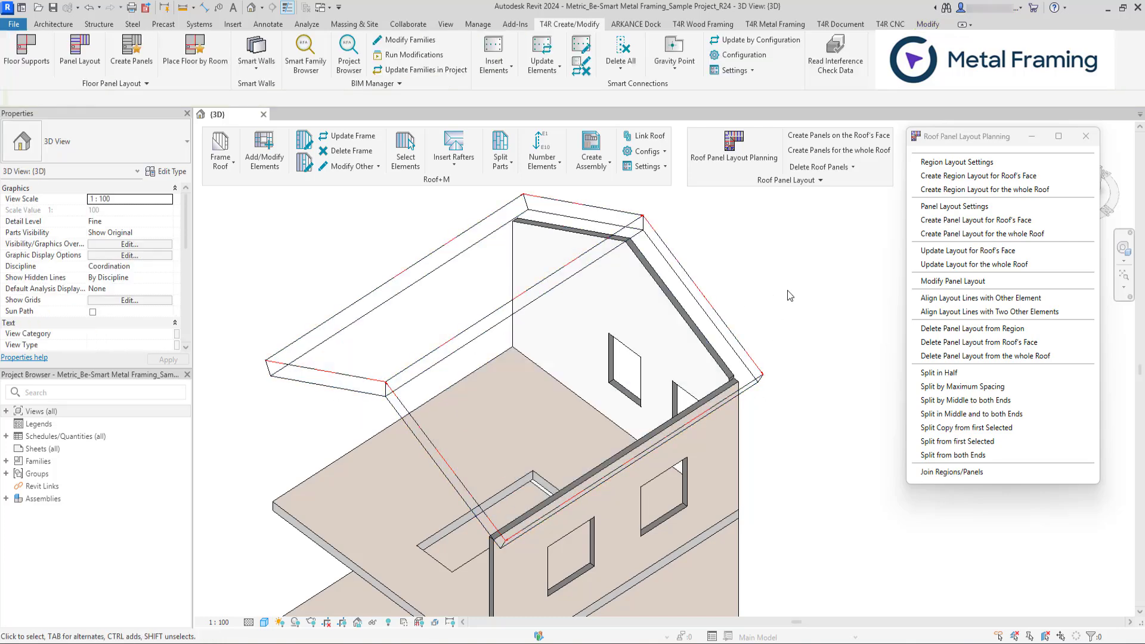
{"action": "left_click", "coordinate": [756, 381]}
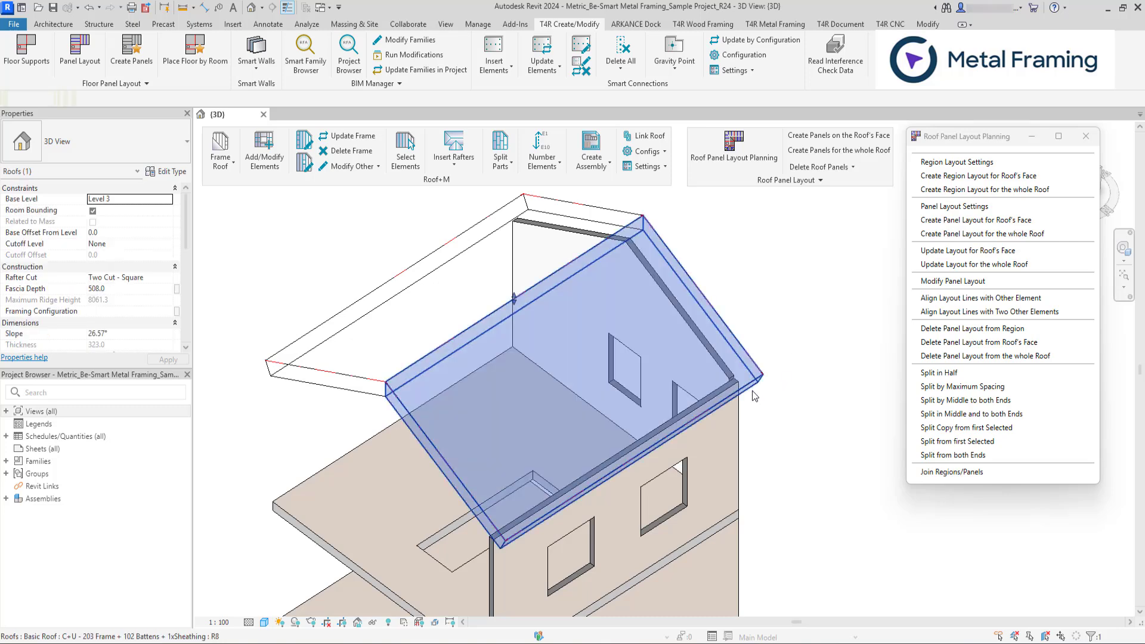
{"action": "scroll", "coordinate": [788, 295], "scroll_direction": "down", "scroll_amount": 1}
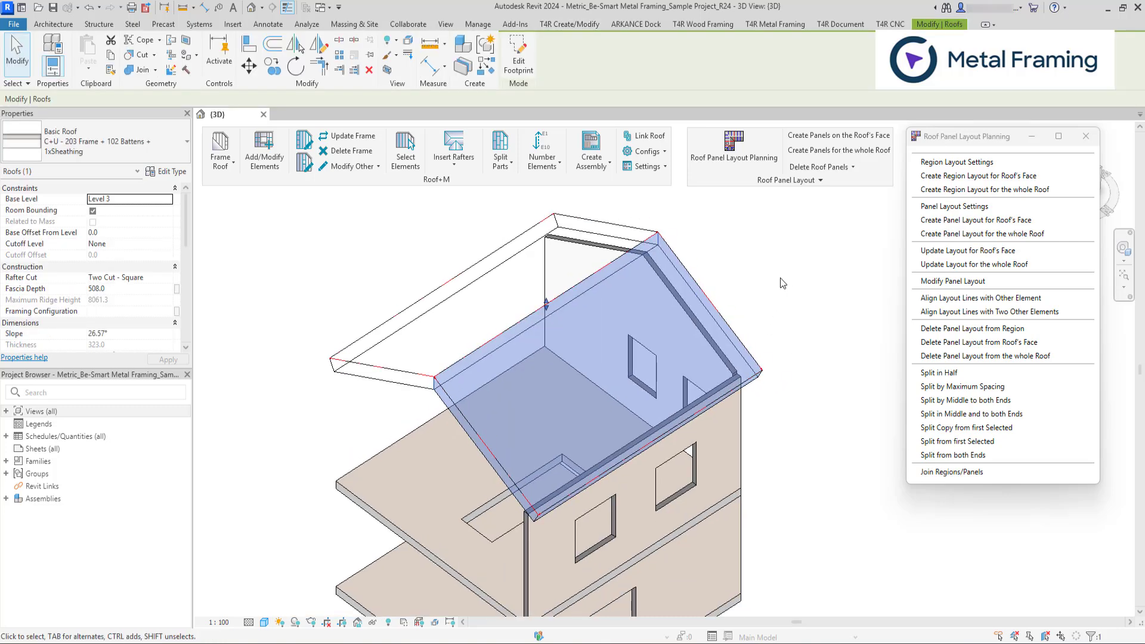
{"action": "left_click", "coordinate": [224, 150]}
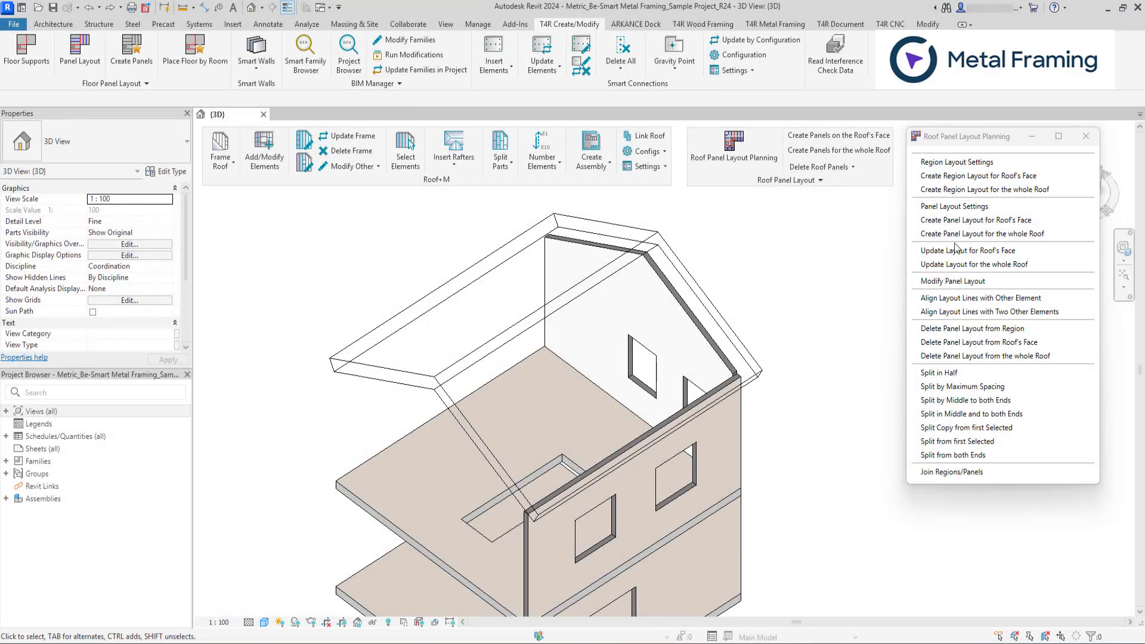
Update the roof's panel layout and start creating panels for the whole roof.
{"action": "left_click", "coordinate": [973, 234]}
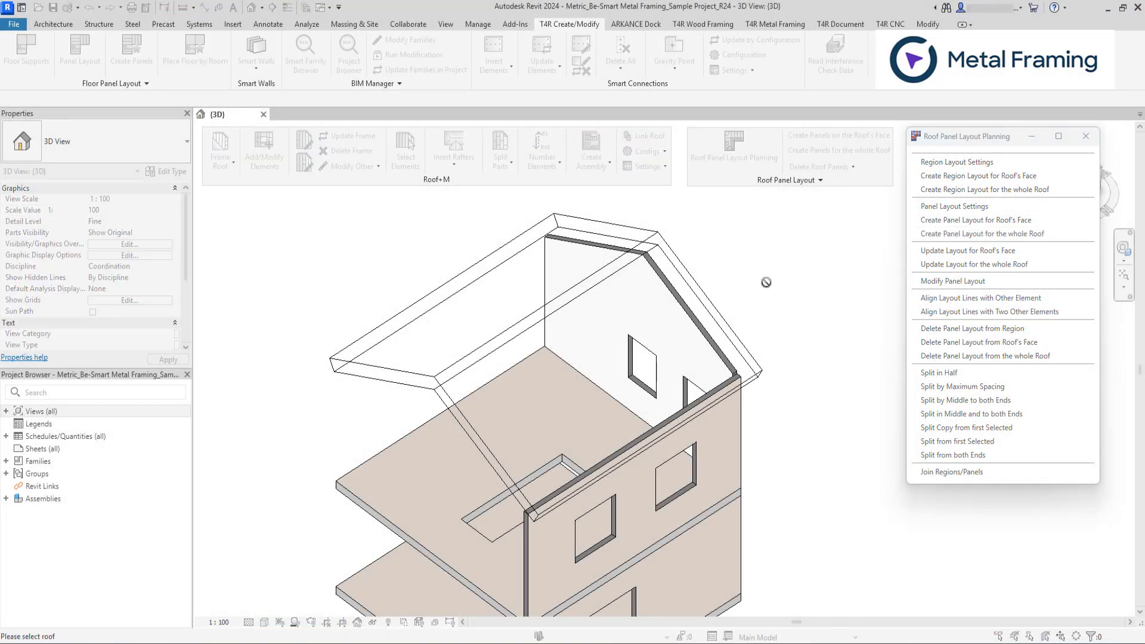
{"action": "left_click", "coordinate": [726, 309]}
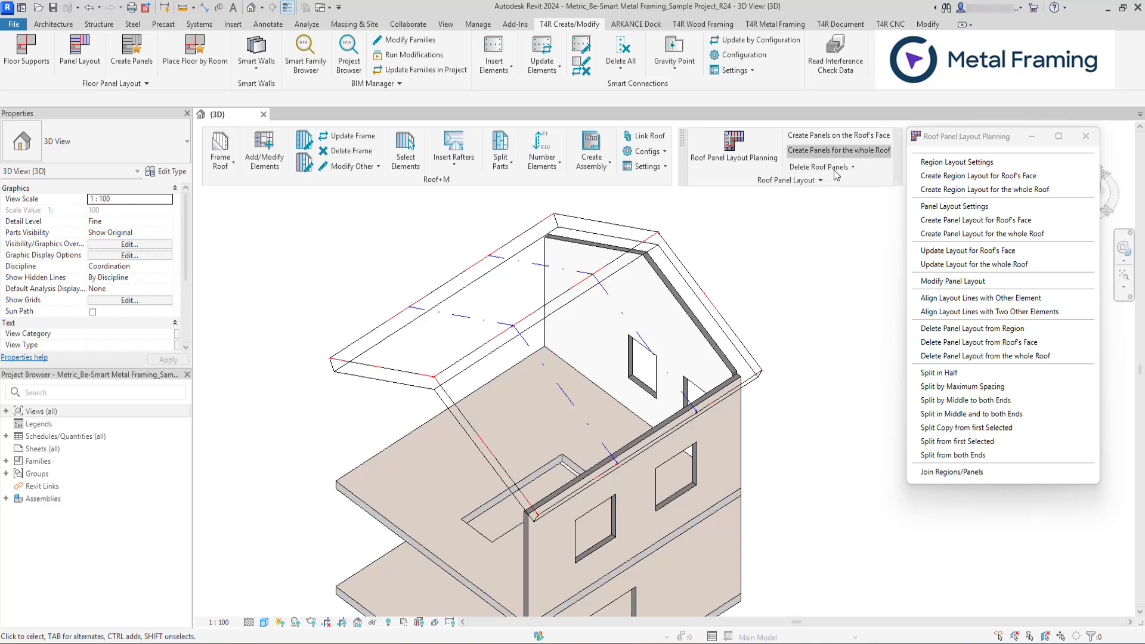
{"action": "left_click", "coordinate": [839, 150]}
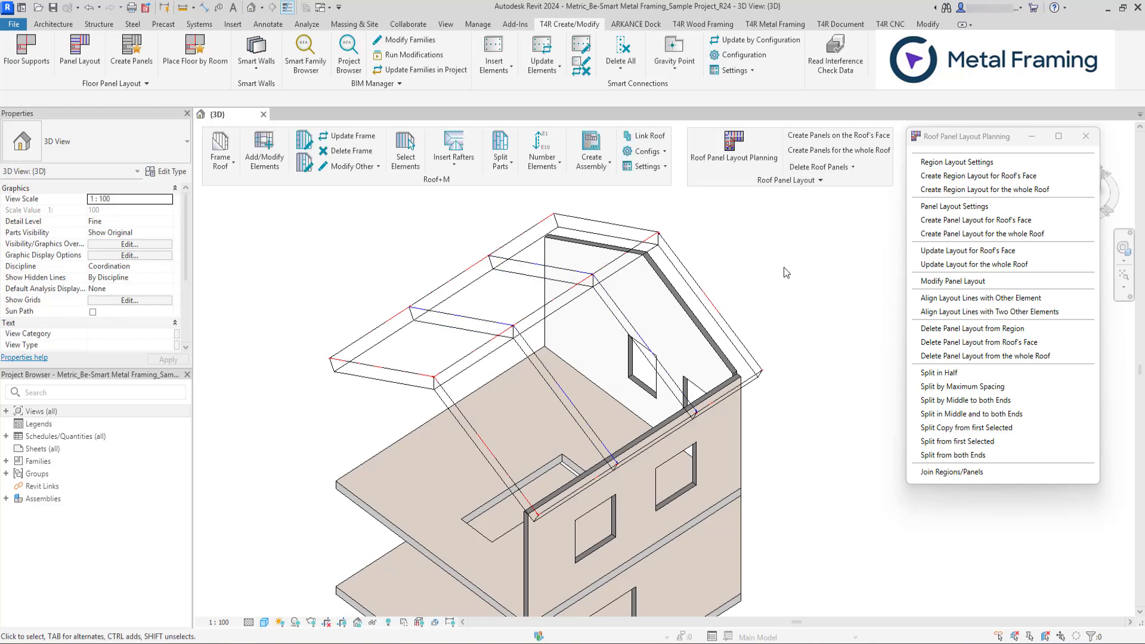
{"action": "scroll", "coordinate": [543, 535], "scroll_direction": "up", "scroll_amount": 2}
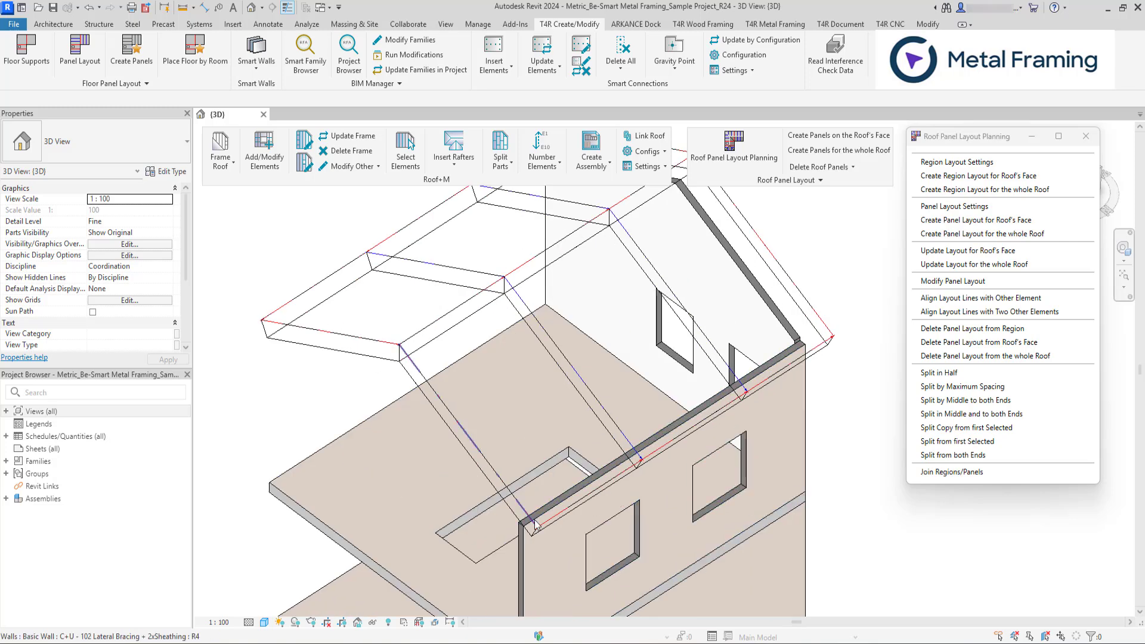
Select the lower roof slab together with the two upper roof slabs.
{"action": "left_click", "coordinate": [543, 536]}
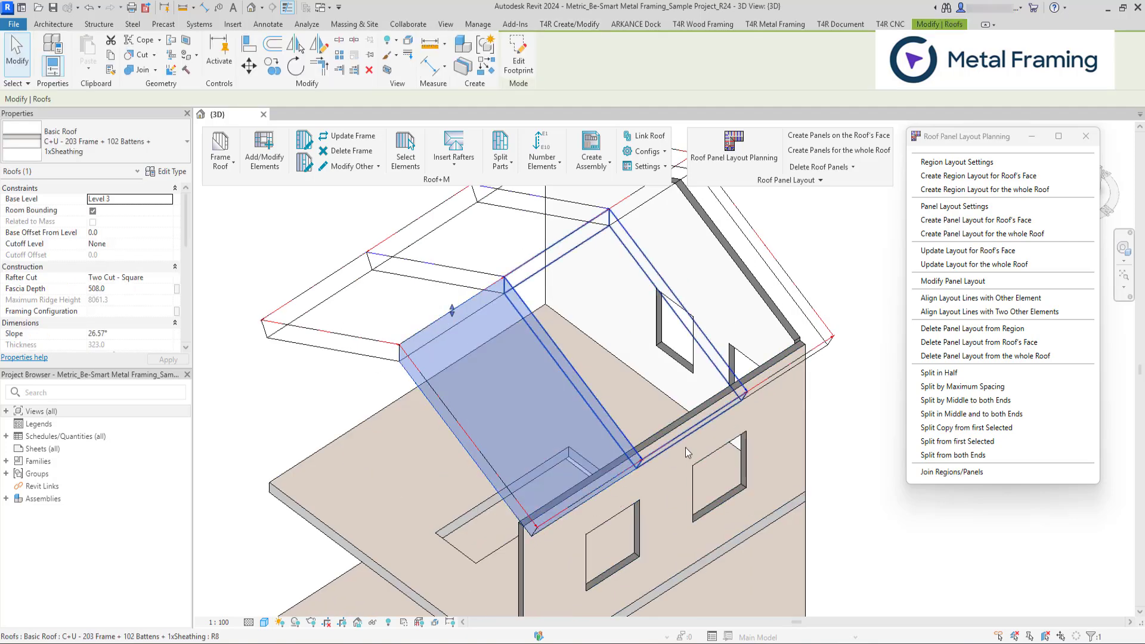
{"action": "left_click", "coordinate": [731, 414], "text": "ctrl"}
{"action": "left_click", "coordinate": [764, 391], "text": "ctrl"}
{"action": "scroll", "coordinate": [763, 391], "scroll_direction": "down", "scroll_amount": 2}
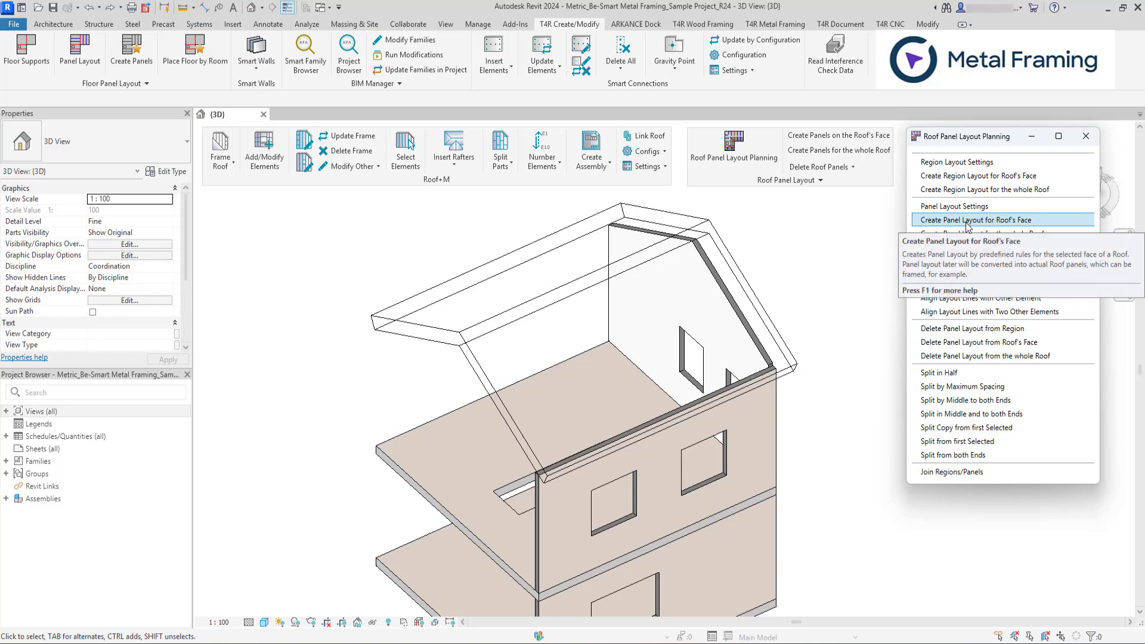
Lay out panels on the large sloped roof face and open Modify Panel Layout.
{"action": "left_click", "coordinate": [966, 222]}
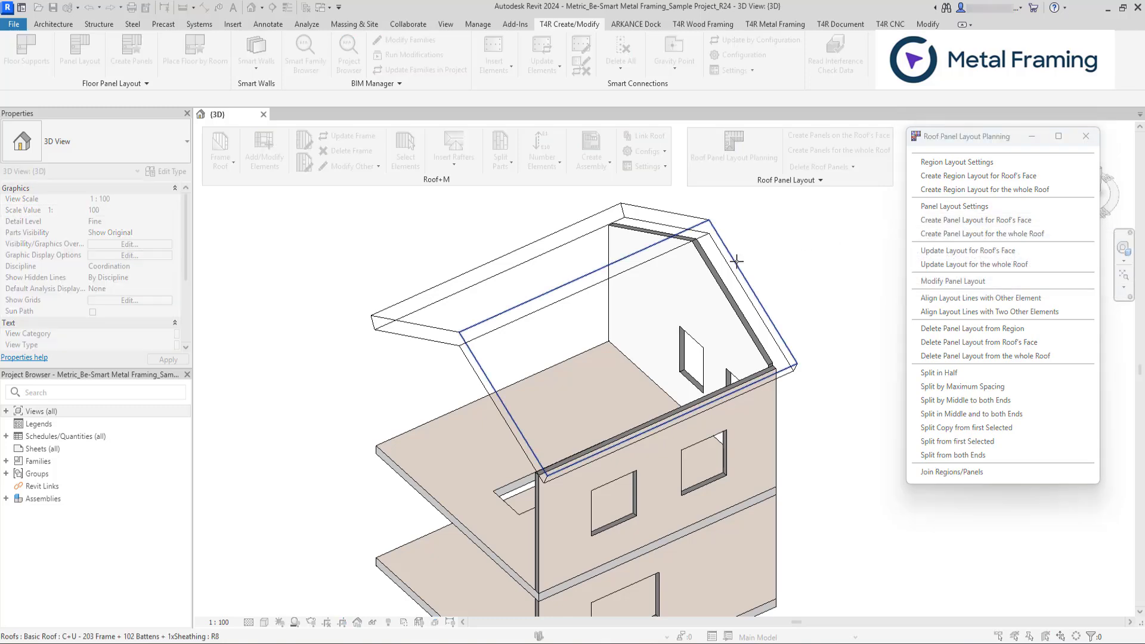
{"action": "left_click", "coordinate": [760, 265]}
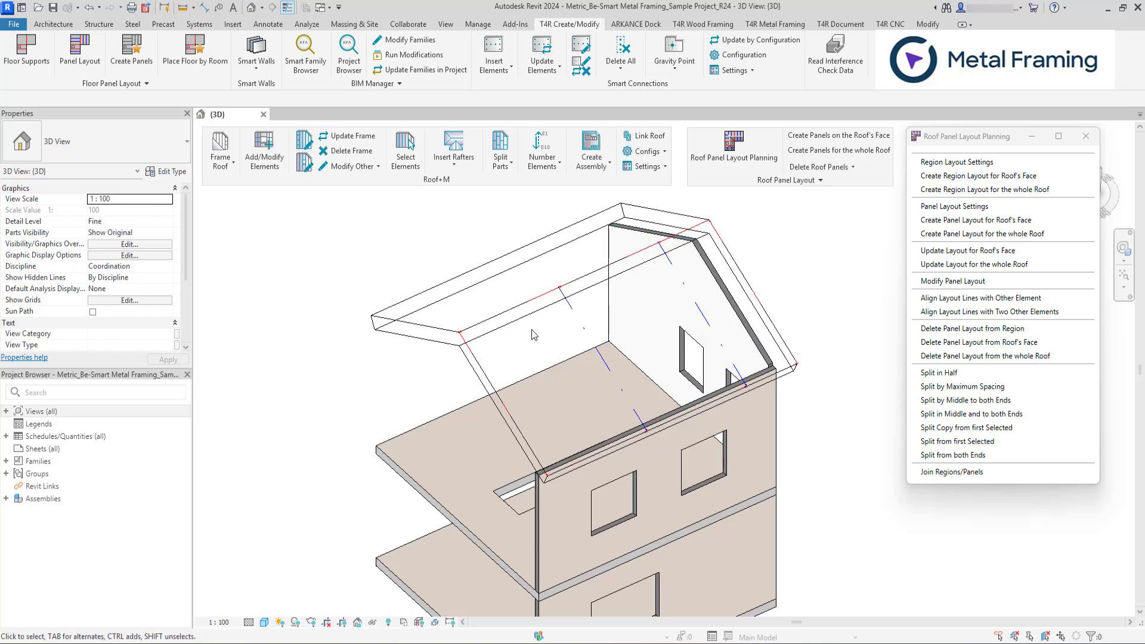
{"action": "left_click", "coordinate": [941, 283]}
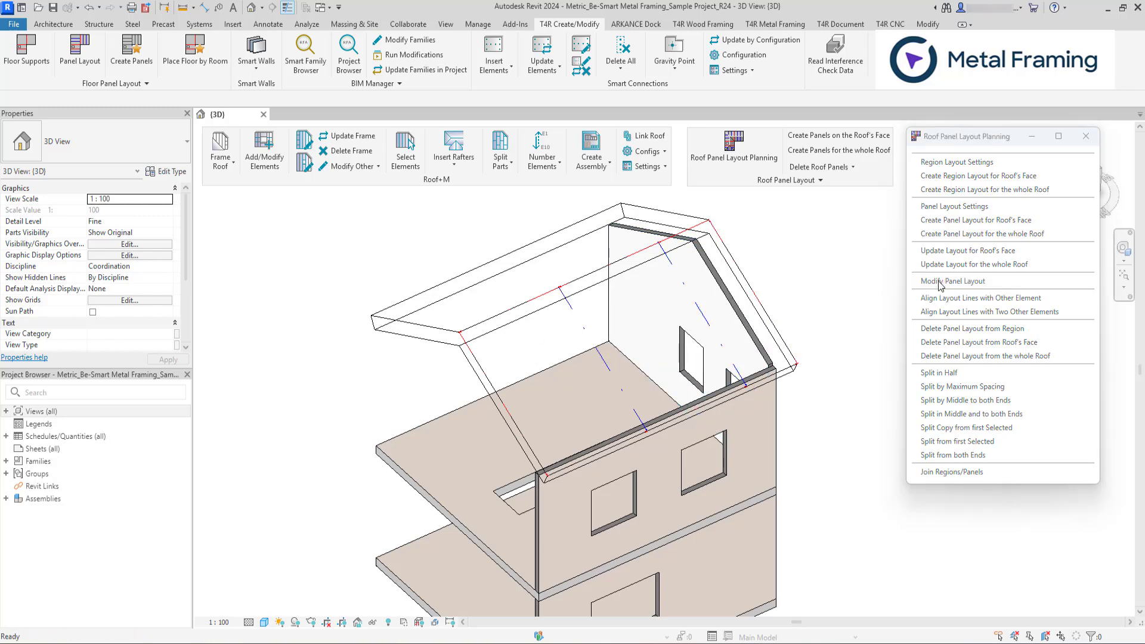
Pick the roof face's region layout and change and apply its panel split direction.
{"action": "left_click", "coordinate": [680, 291]}
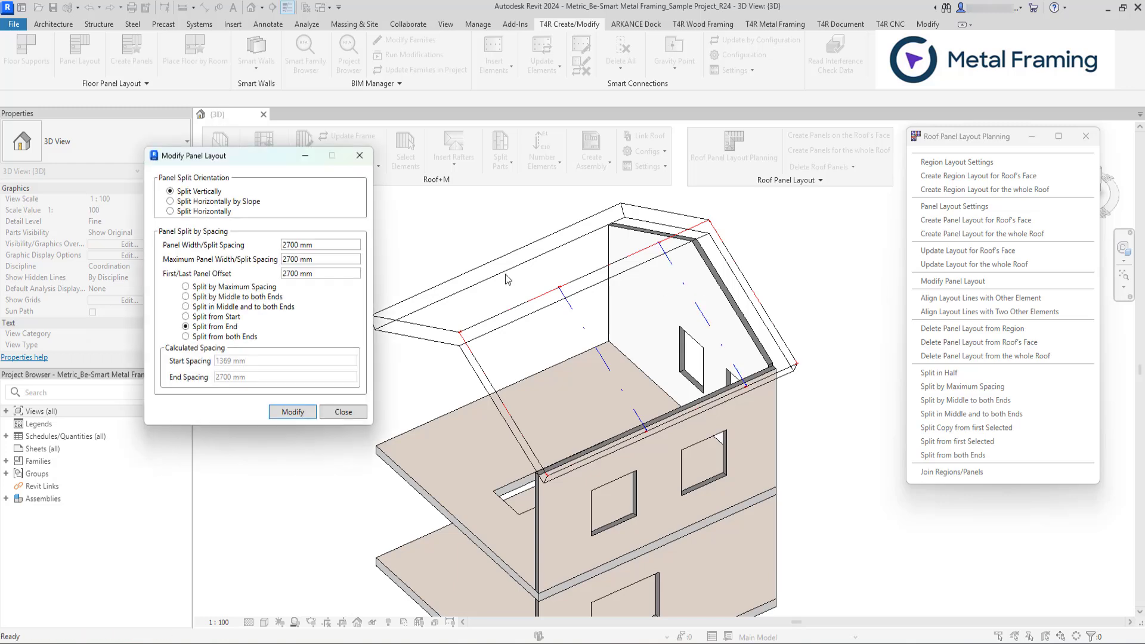
{"action": "double_click", "coordinate": [297, 247]}
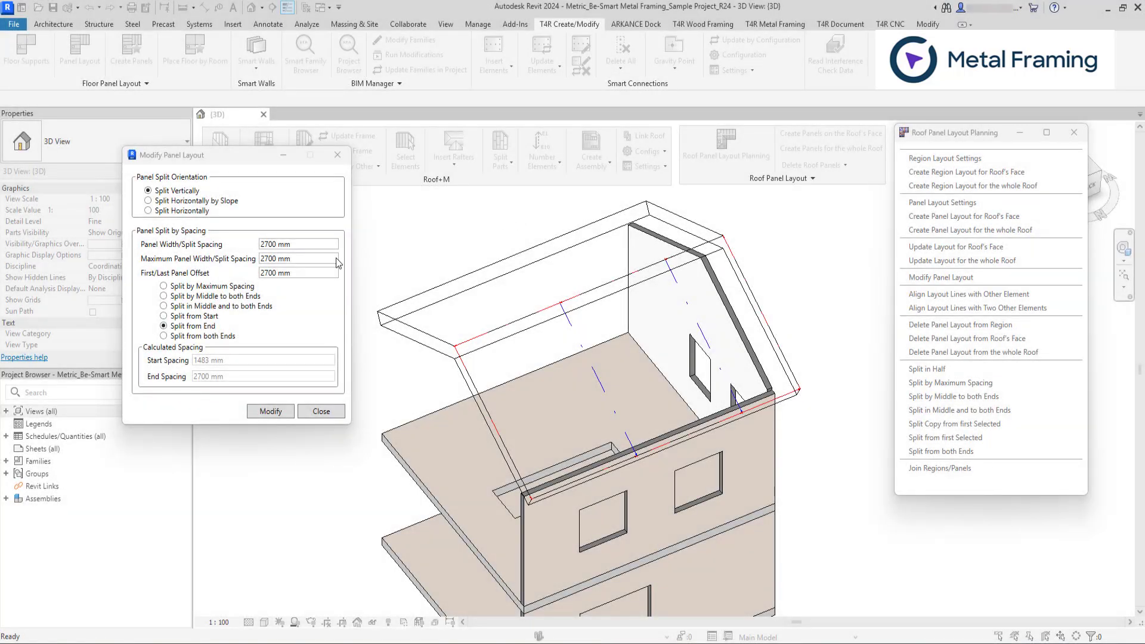
{"action": "left_click", "coordinate": [275, 272]}
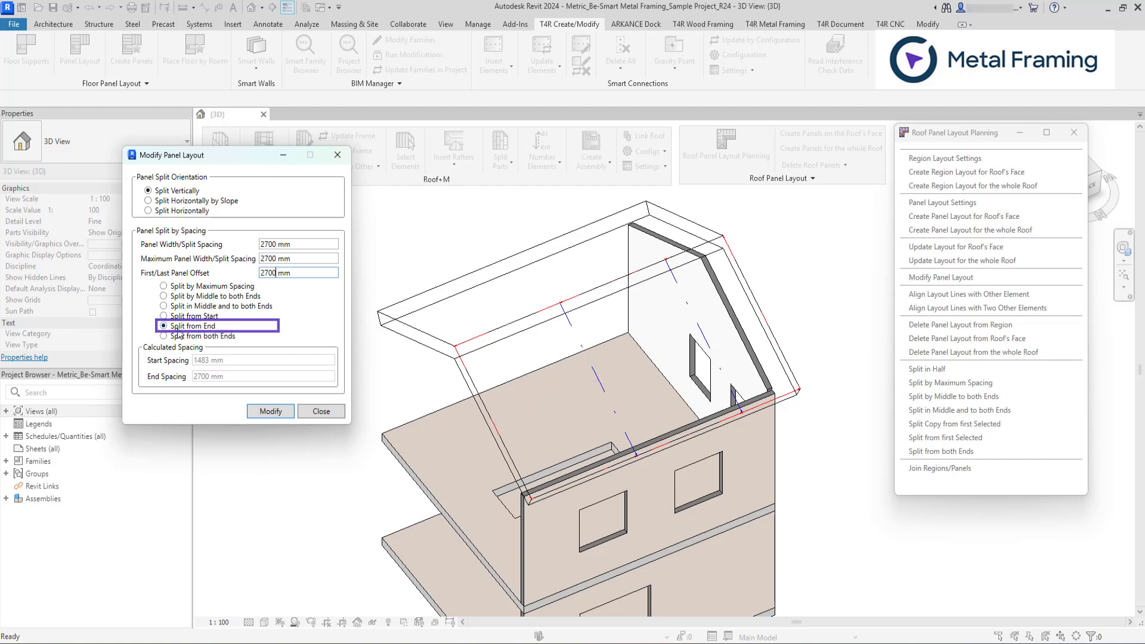
{"action": "left_click", "coordinate": [164, 317]}
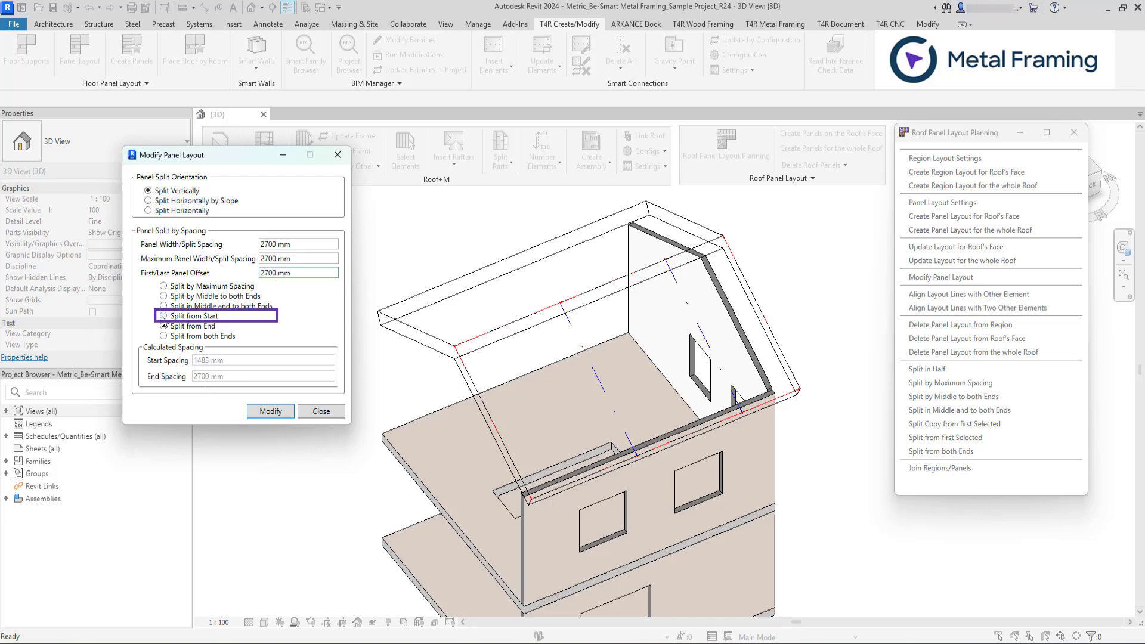
{"action": "left_click", "coordinate": [272, 411]}
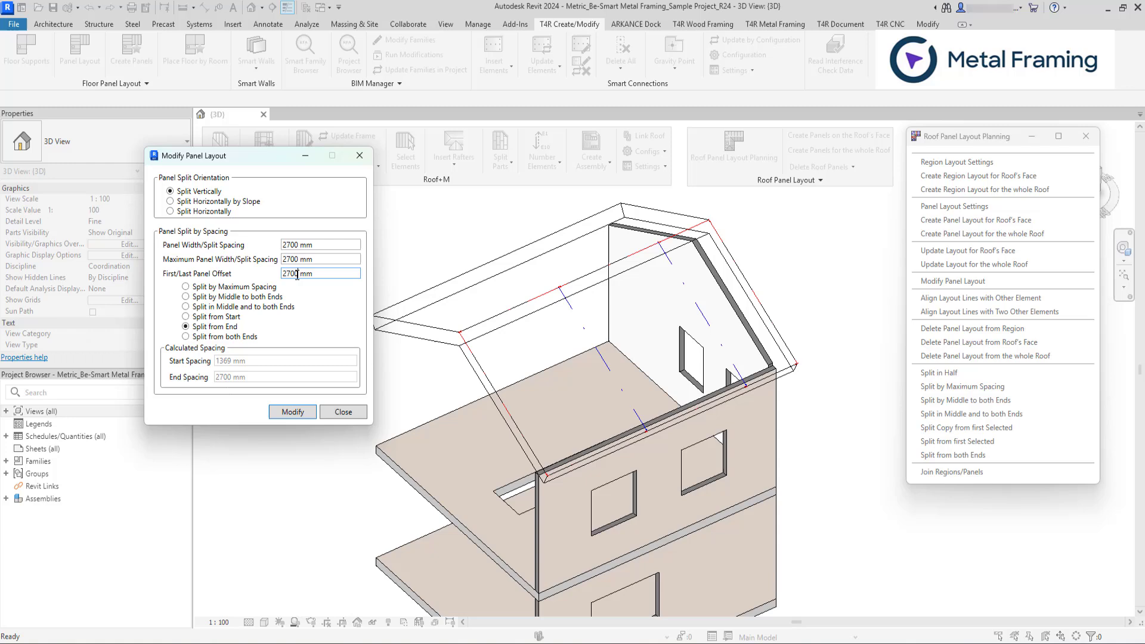
Apply a 2400 mm First/Last Panel Offset, check the line spacing, and reopen the settings.
{"action": "double_click", "coordinate": [297, 275]}
{"action": "type", "text": "2"}
{"action": "left_click", "coordinate": [293, 412]}
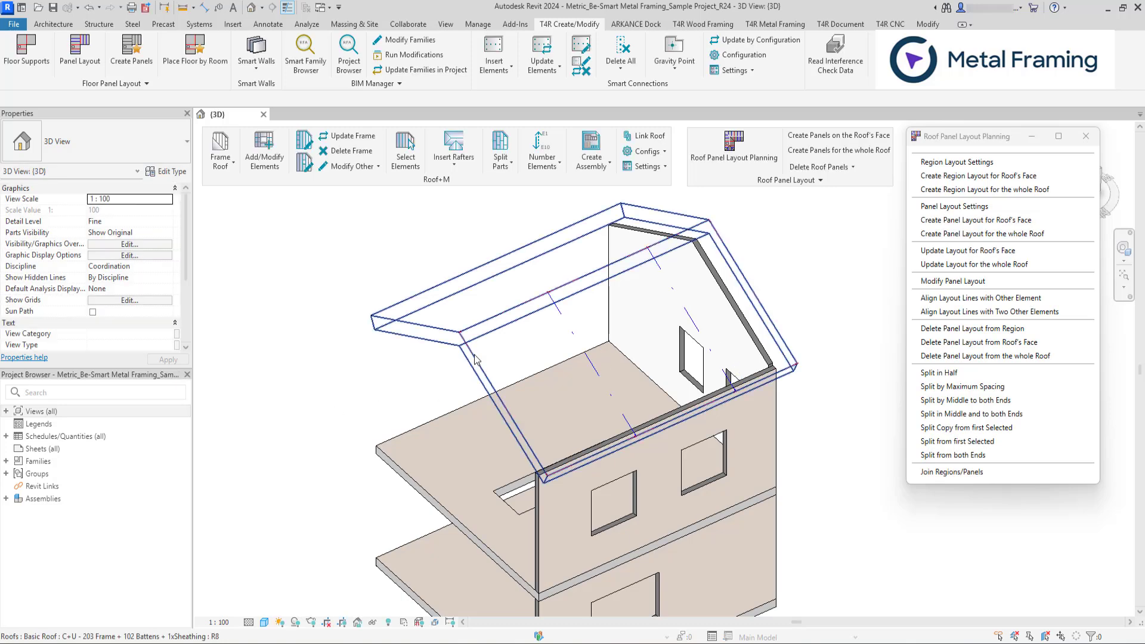
{"action": "left_click", "coordinate": [552, 306]}
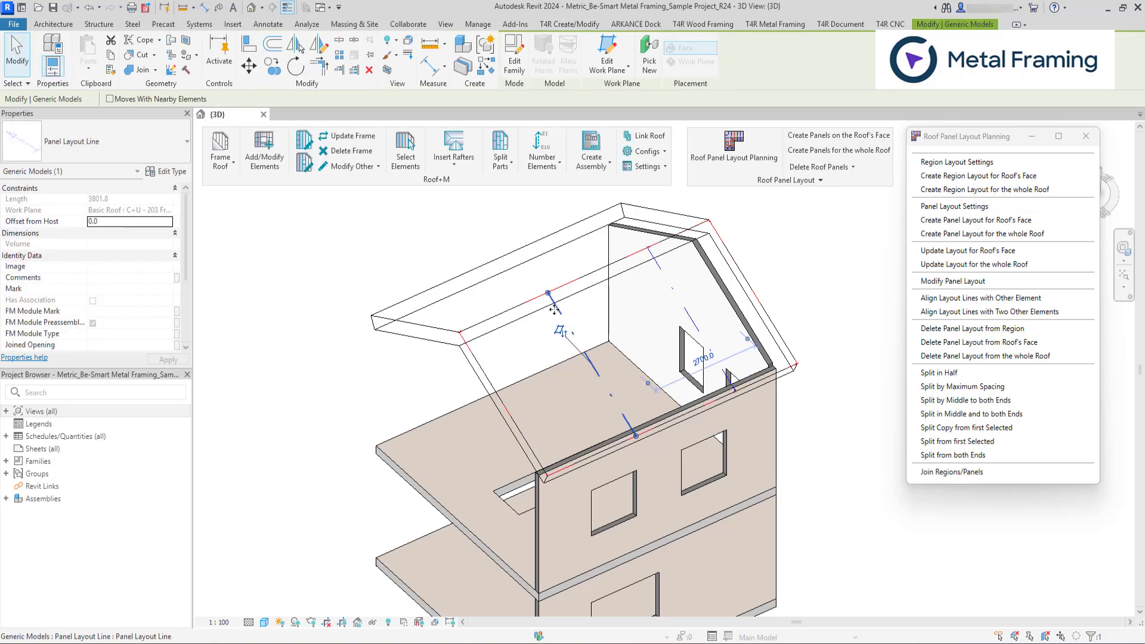
{"action": "left_click", "coordinate": [485, 381]}
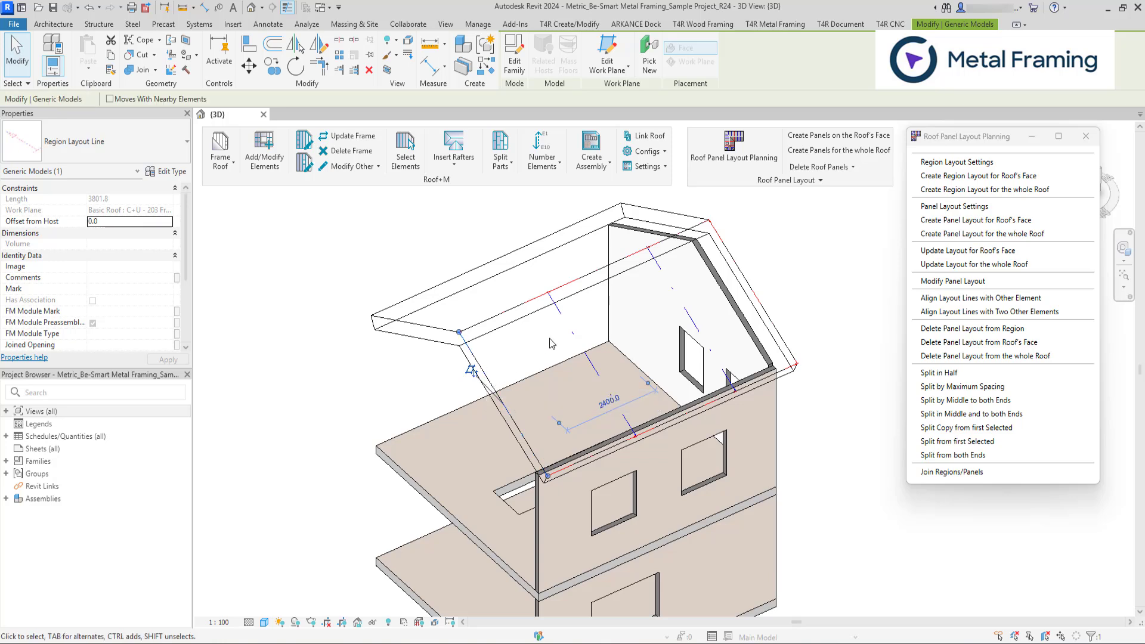
{"action": "left_click", "coordinate": [677, 304]}
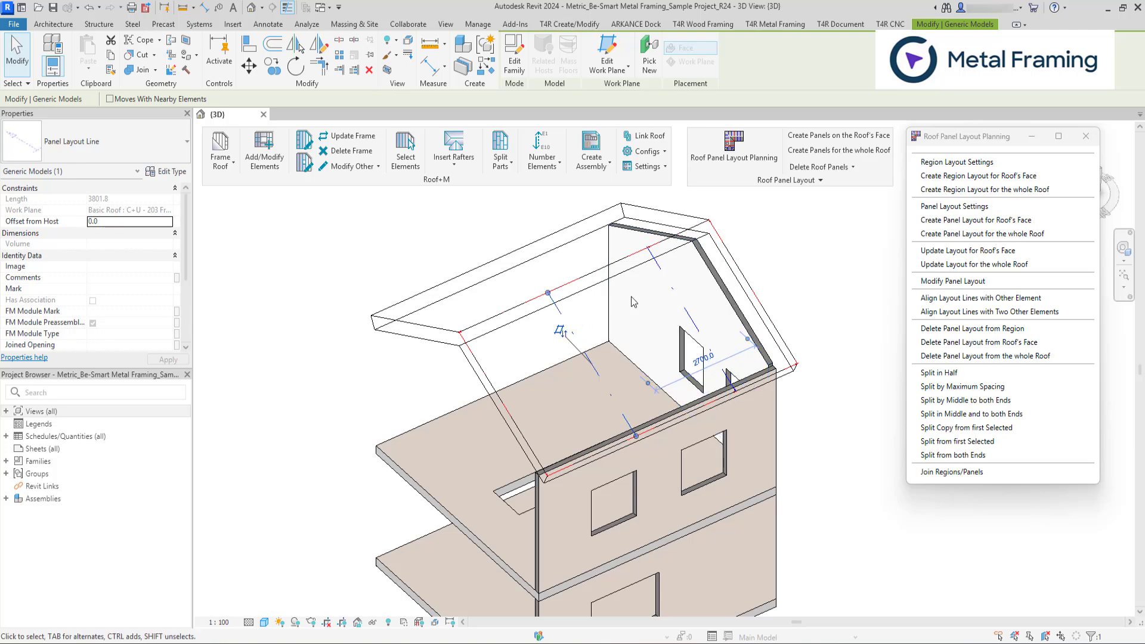
{"action": "left_click", "coordinate": [679, 297]}
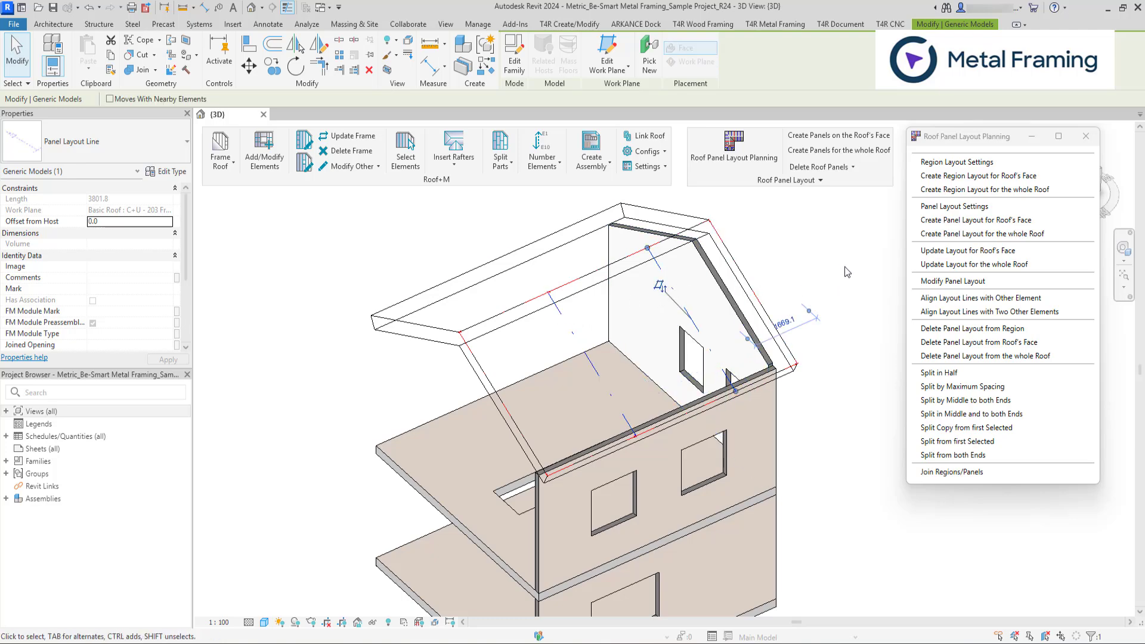
{"action": "left_click", "coordinate": [941, 286]}
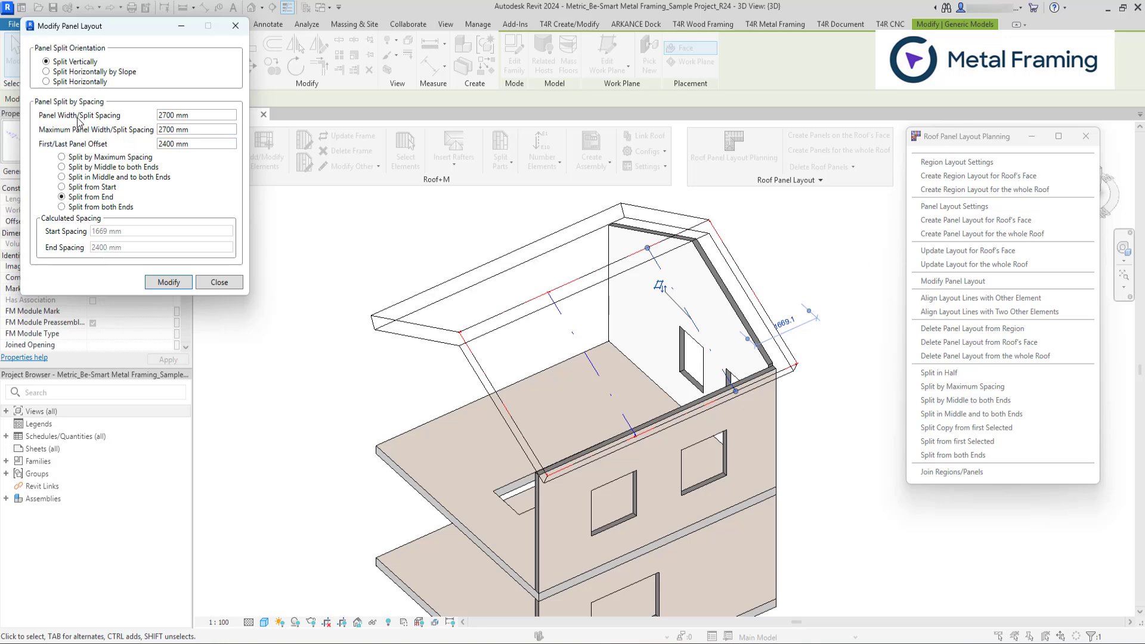
Apply a 2000 mm Panel Width/Split Spacing and check the revised layout lines.
{"action": "left_click", "coordinate": [171, 115]}
{"action": "double_click", "coordinate": [173, 114]}
{"action": "type", "text": "200"}
{"action": "left_click", "coordinate": [185, 282]}
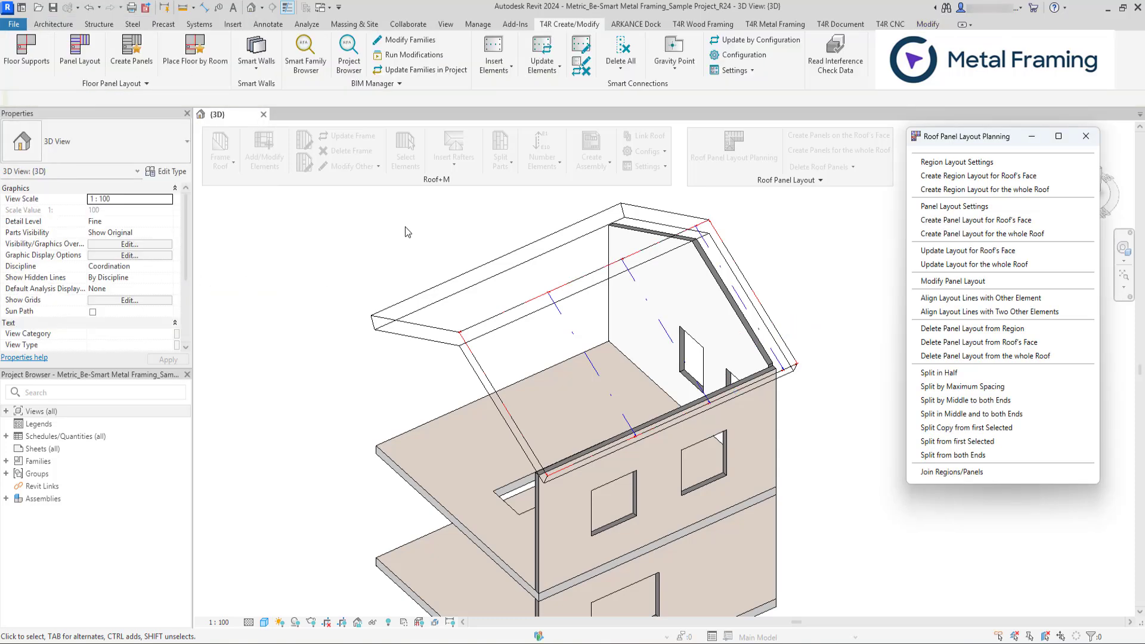
{"action": "left_click", "coordinate": [388, 215]}
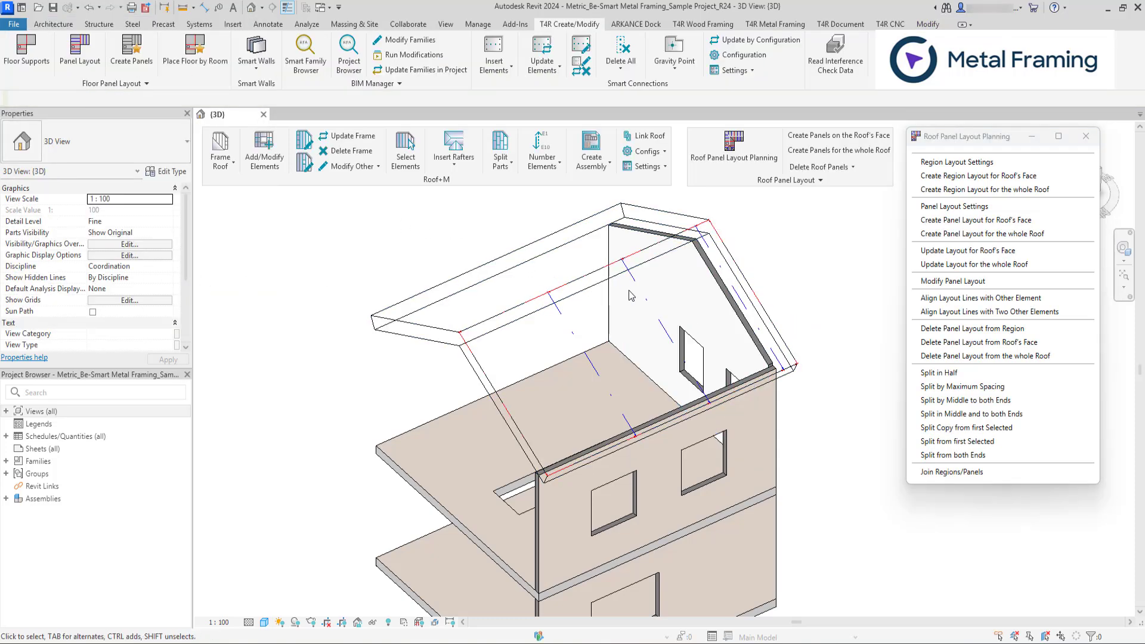
{"action": "left_click", "coordinate": [667, 332]}
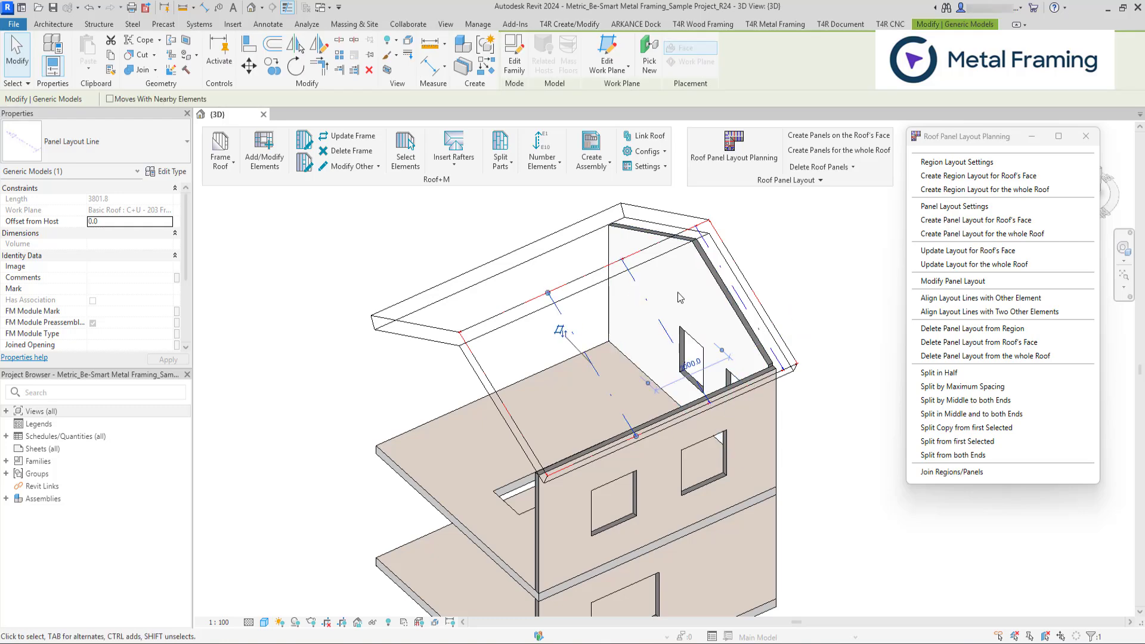
{"action": "left_click", "coordinate": [709, 252]}
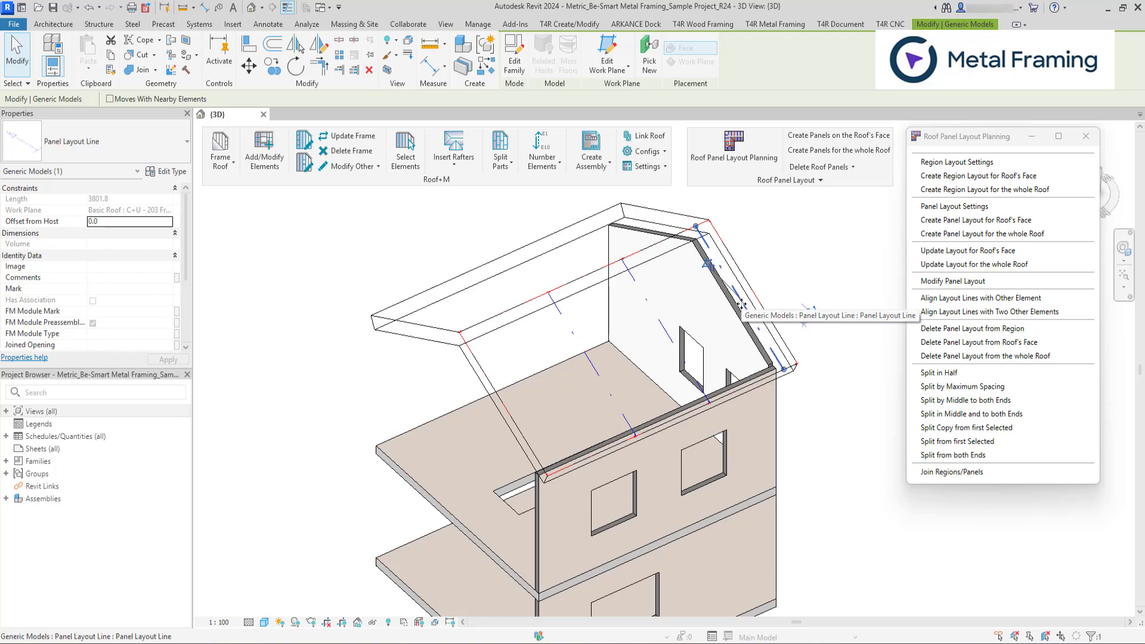
Remove the roof's panel layout with Delete Panel Layout.
{"action": "left_click", "coordinate": [839, 246]}
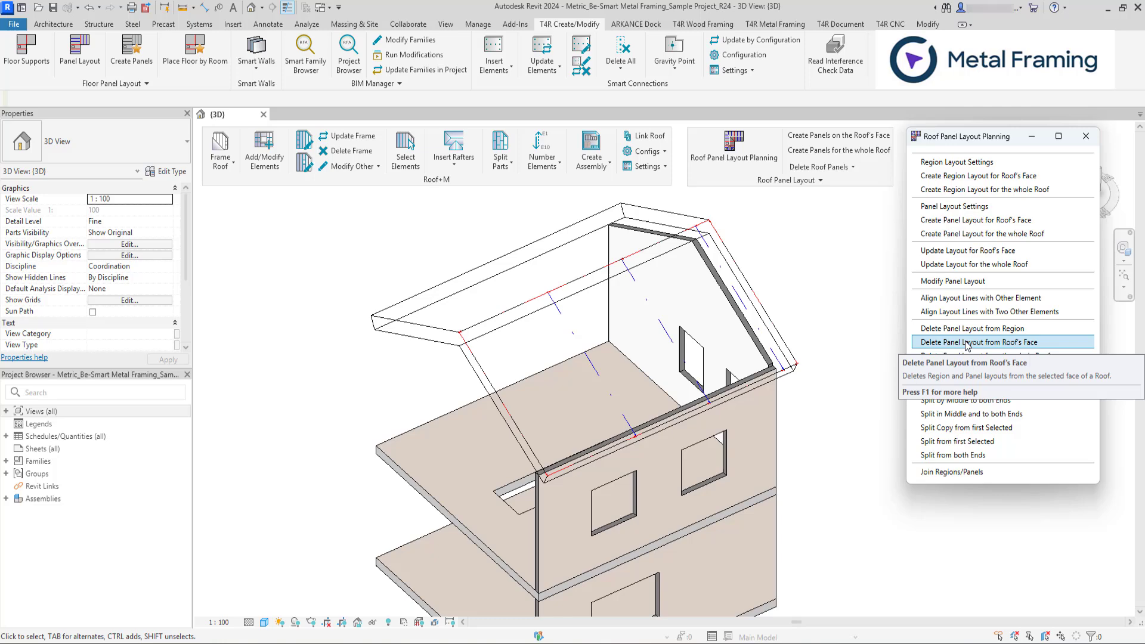
{"action": "left_click", "coordinate": [1016, 348]}
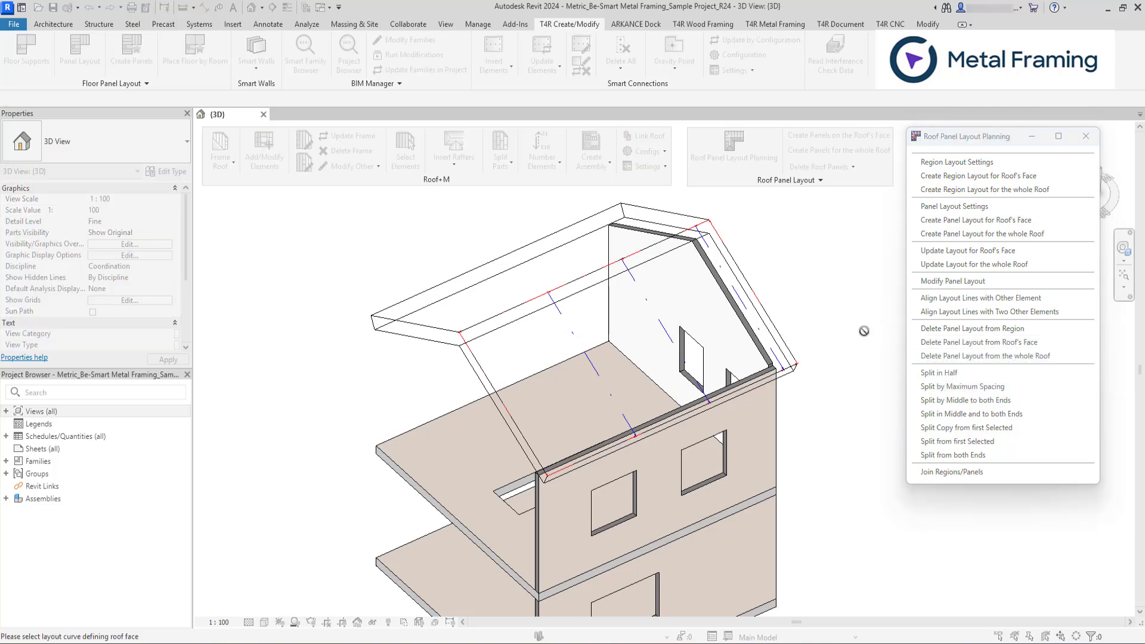
{"action": "left_click", "coordinate": [742, 309]}
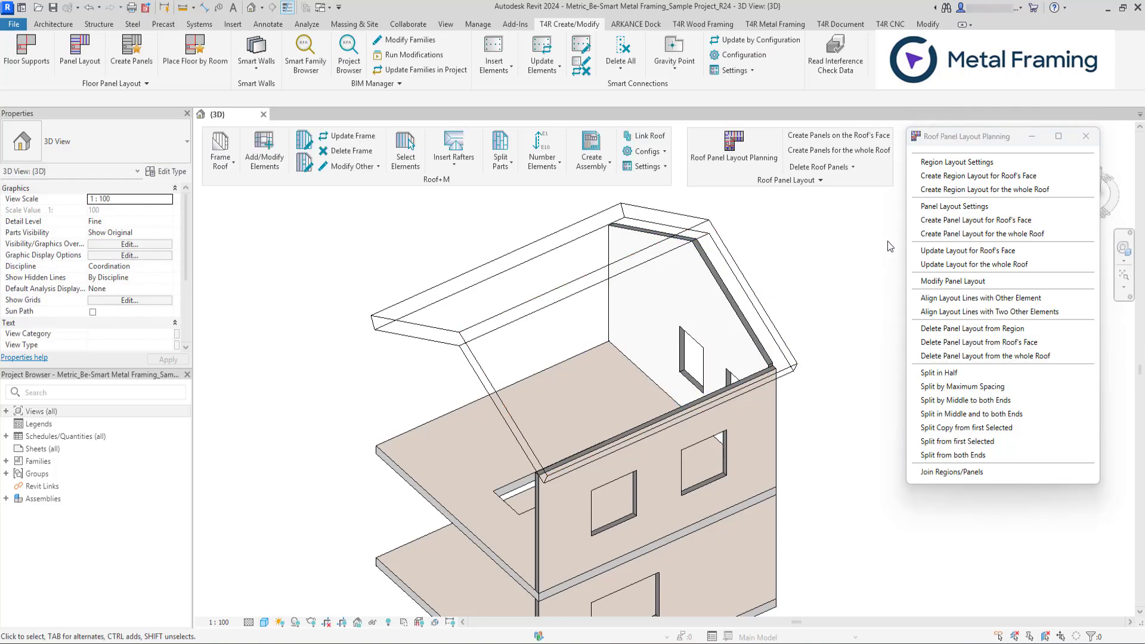
Regenerate a whole-roof panel layout, then delete the panel layout from the whole roof.
{"action": "left_click", "coordinate": [937, 235]}
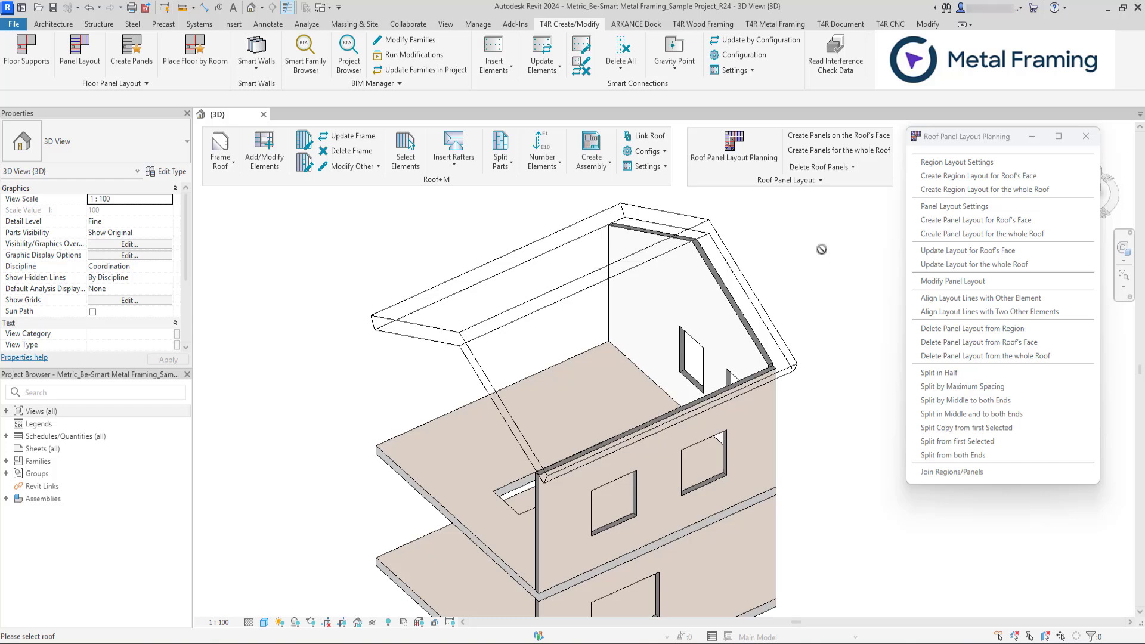
{"action": "left_click", "coordinate": [743, 275]}
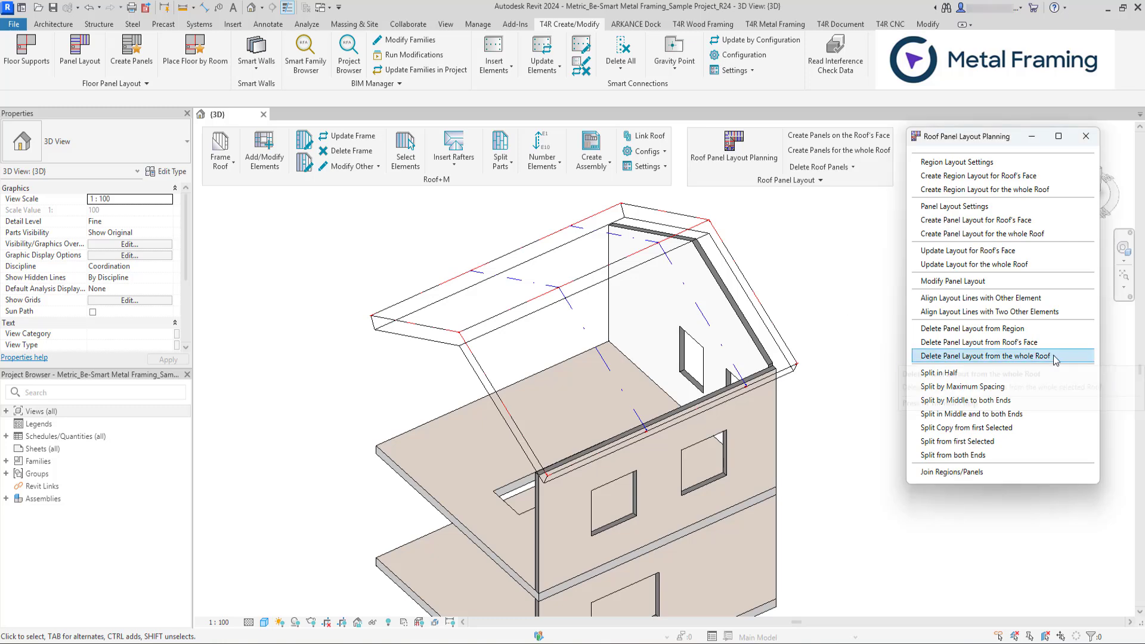
{"action": "left_click", "coordinate": [1060, 358]}
{"action": "left_click", "coordinate": [778, 333]}
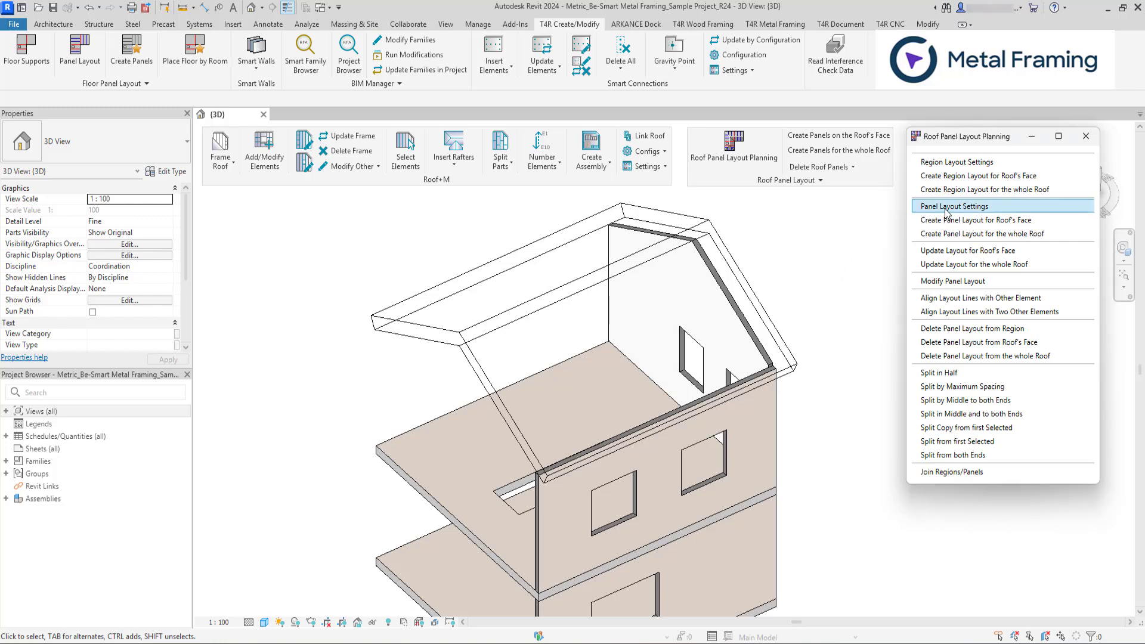
{"action": "left_click", "coordinate": [995, 212]}
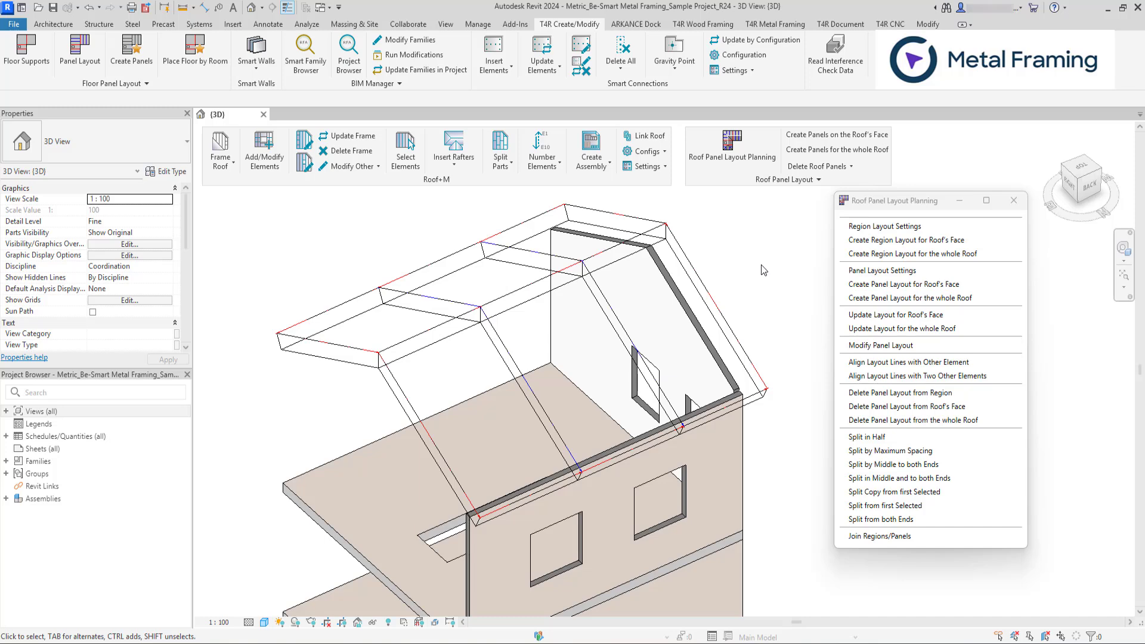
Orbit the 3D view slightly, select the roof, and nudge the view left.
{"action": "middle_click_drag", "start_coordinate": [751, 269], "coordinate": [775, 400], "text": "shift"}
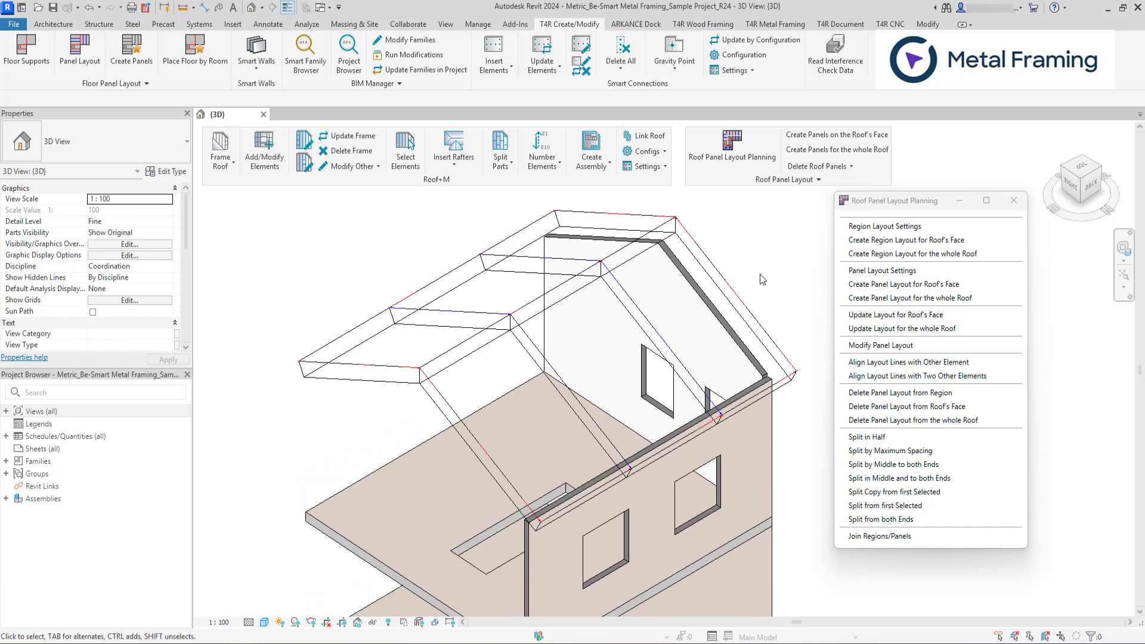
{"action": "left_click", "coordinate": [775, 384]}
{"action": "middle_click_drag", "start_coordinate": [780, 261], "coordinate": [762, 262]}
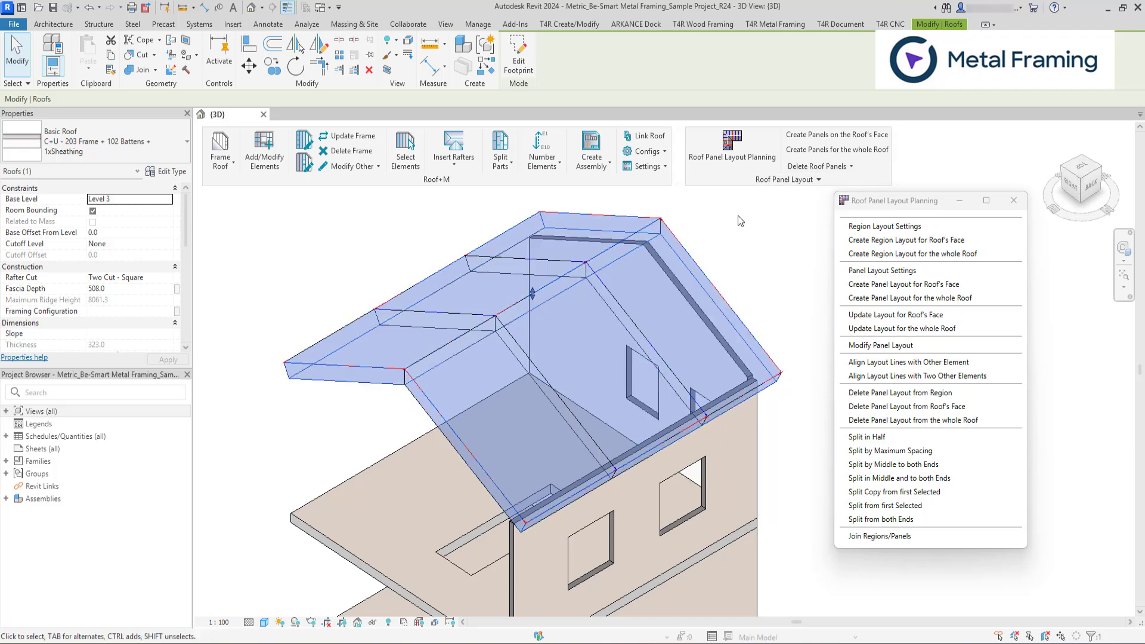
Delete all panels from the whole roof, then select the roof and orbit to its back.
{"action": "left_click", "coordinate": [821, 170]}
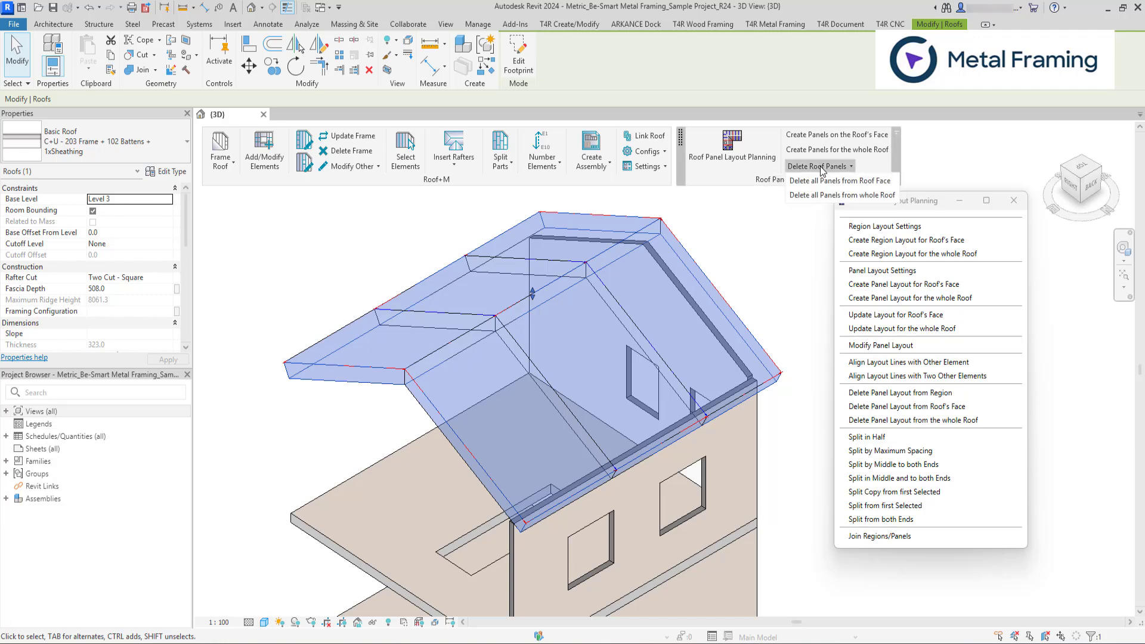
{"action": "left_click", "coordinate": [813, 198]}
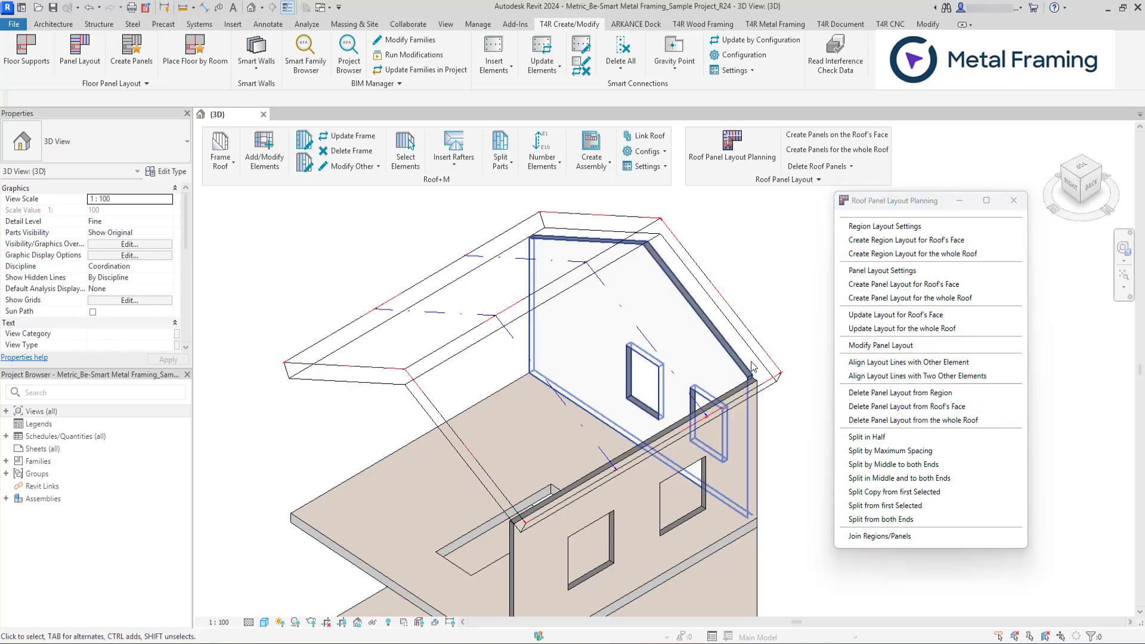
{"action": "left_click", "coordinate": [775, 393]}
{"action": "mouse_move", "coordinate": [775, 394]}
{"action": "middle_mouse_down", "text": "shift"}
{"action": "mouse_move", "coordinate": [653, 367]}
{"action": "mouse_move", "coordinate": [753, 333]}
{"action": "middle_mouse_up", "text": "shift"}
{"action": "scroll", "coordinate": [753, 334], "scroll_direction": "up", "scroll_amount": 5}
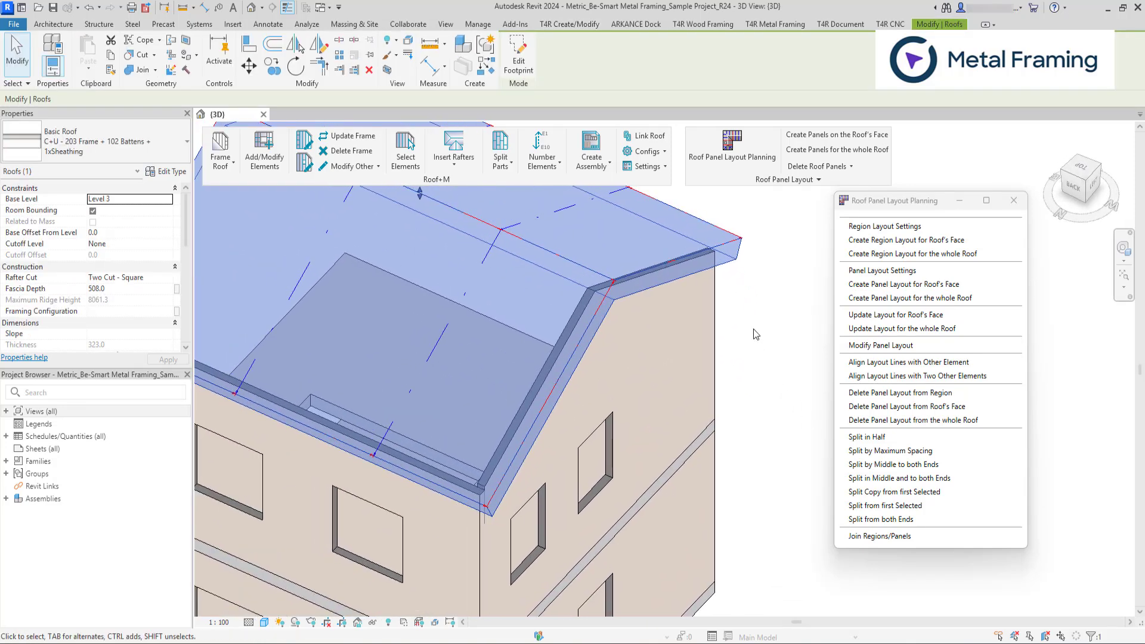
Move the roof's eave footprint edge out to 450 from the wall corner and regenerate the roof.
{"action": "left_click", "coordinate": [520, 56]}
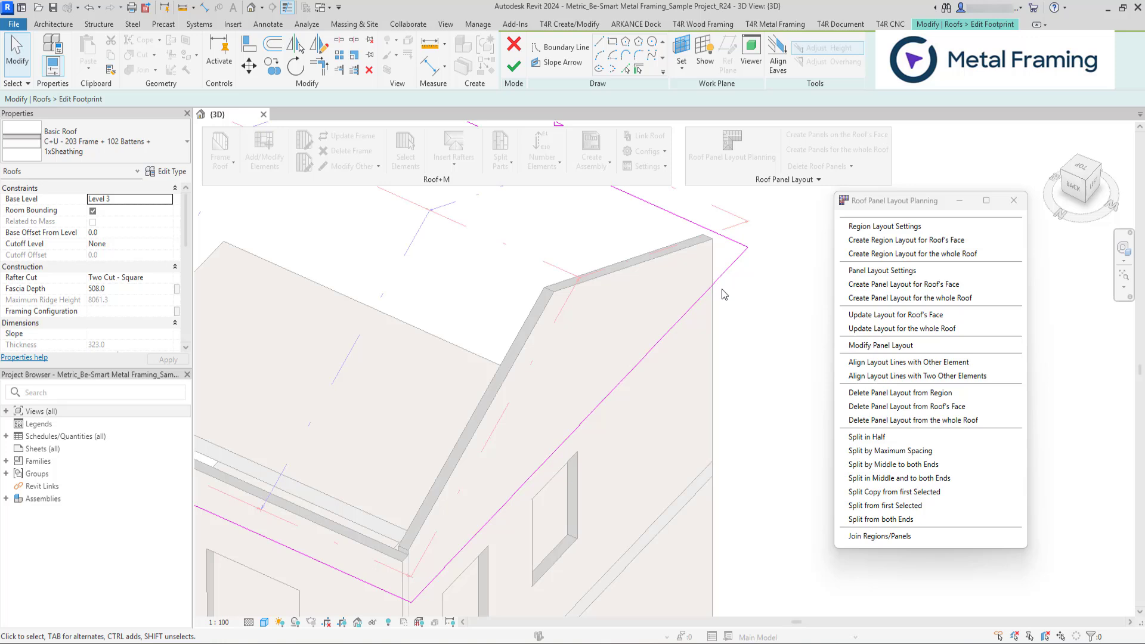
{"action": "left_click", "coordinate": [722, 292]}
{"action": "scroll", "coordinate": [447, 504], "scroll_direction": "up", "scroll_amount": 3}
{"action": "scroll", "coordinate": [449, 528], "scroll_direction": "up", "scroll_amount": 2}
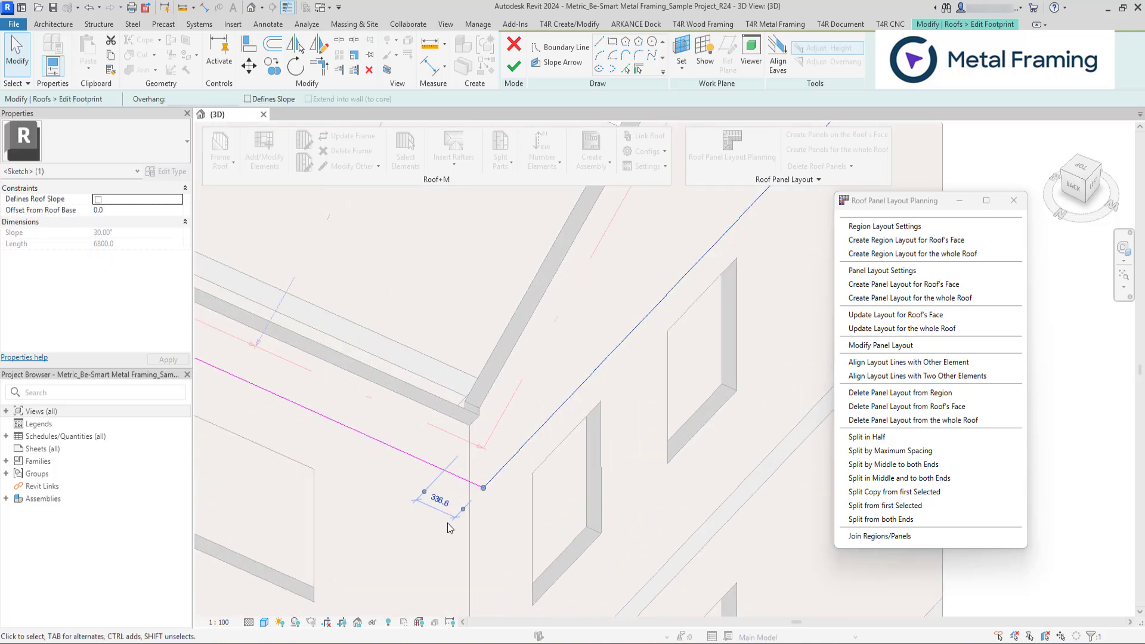
{"action": "left_click", "coordinate": [438, 502]}
{"action": "type", "text": "460"}
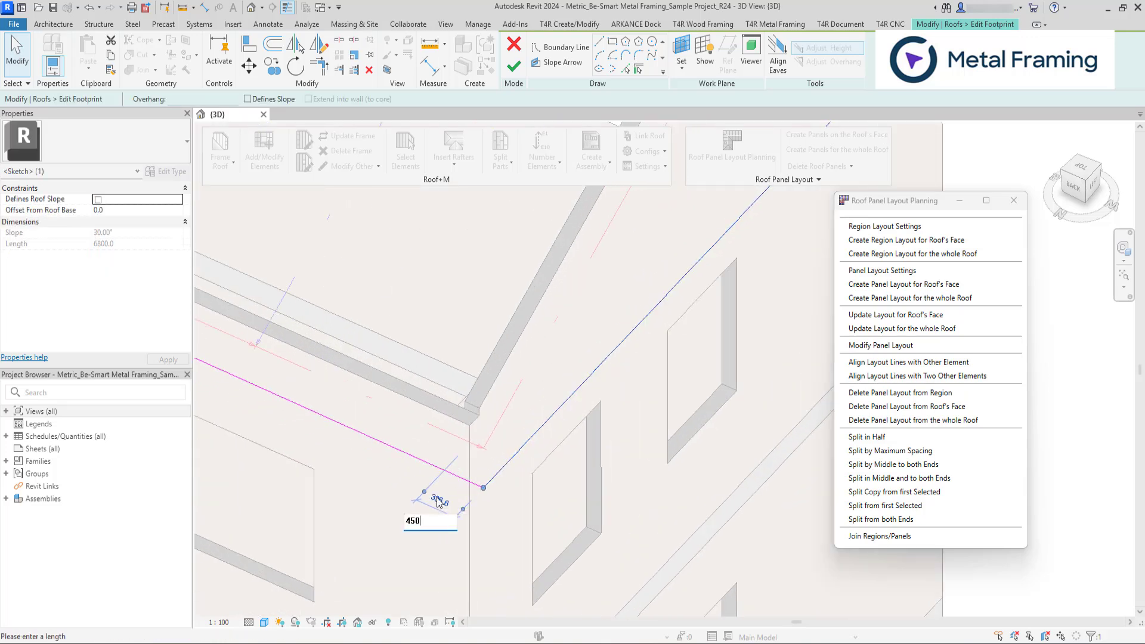
{"action": "key", "text": "Return"}
{"action": "scroll", "coordinate": [580, 345], "scroll_direction": "down", "scroll_amount": 3}
{"action": "scroll", "coordinate": [537, 269], "scroll_direction": "down", "scroll_amount": 1}
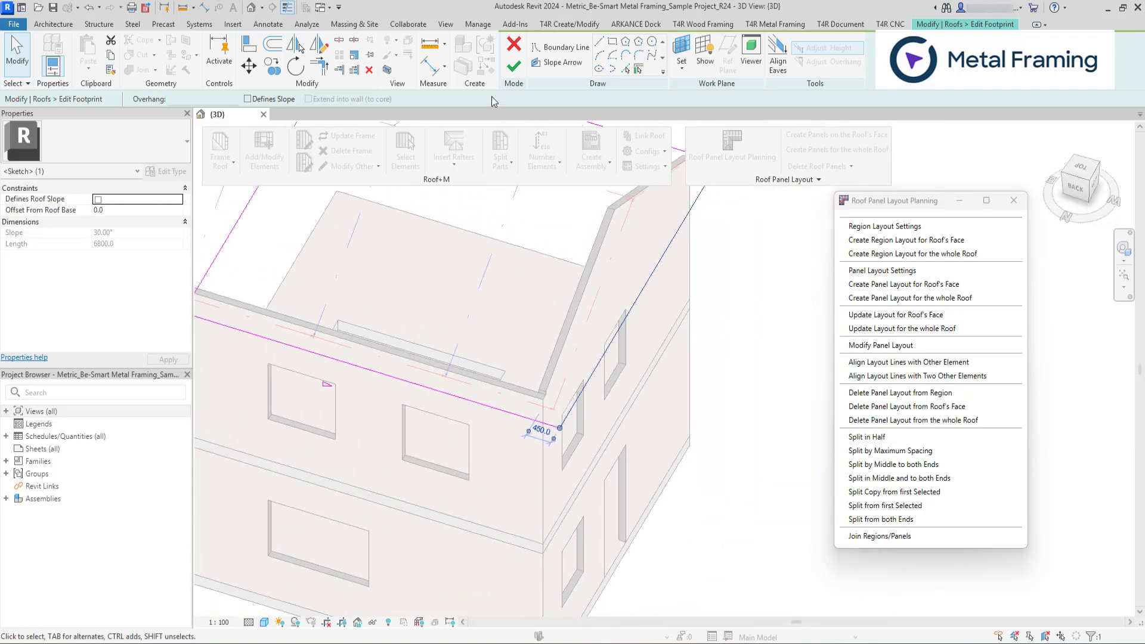
{"action": "left_click", "coordinate": [514, 67]}
{"action": "left_click", "coordinate": [743, 317]}
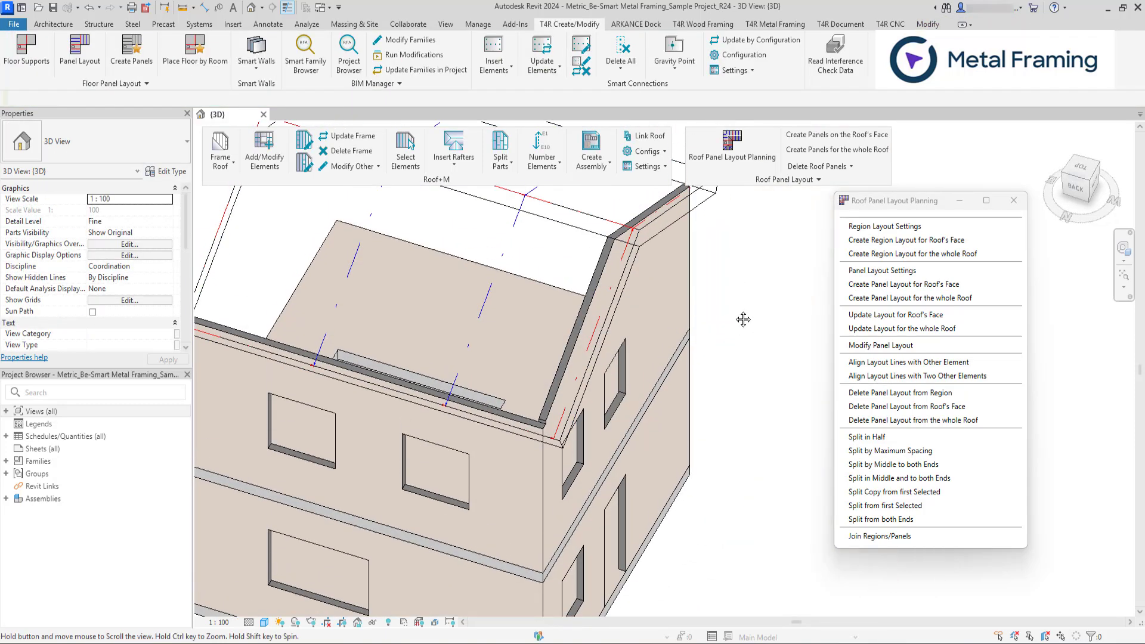
{"action": "scroll", "coordinate": [731, 365], "scroll_direction": "up", "scroll_amount": 2}
{"action": "scroll", "coordinate": [633, 296], "scroll_direction": "up", "scroll_amount": 3}
{"action": "scroll", "coordinate": [633, 295], "scroll_direction": "up", "scroll_amount": 3}
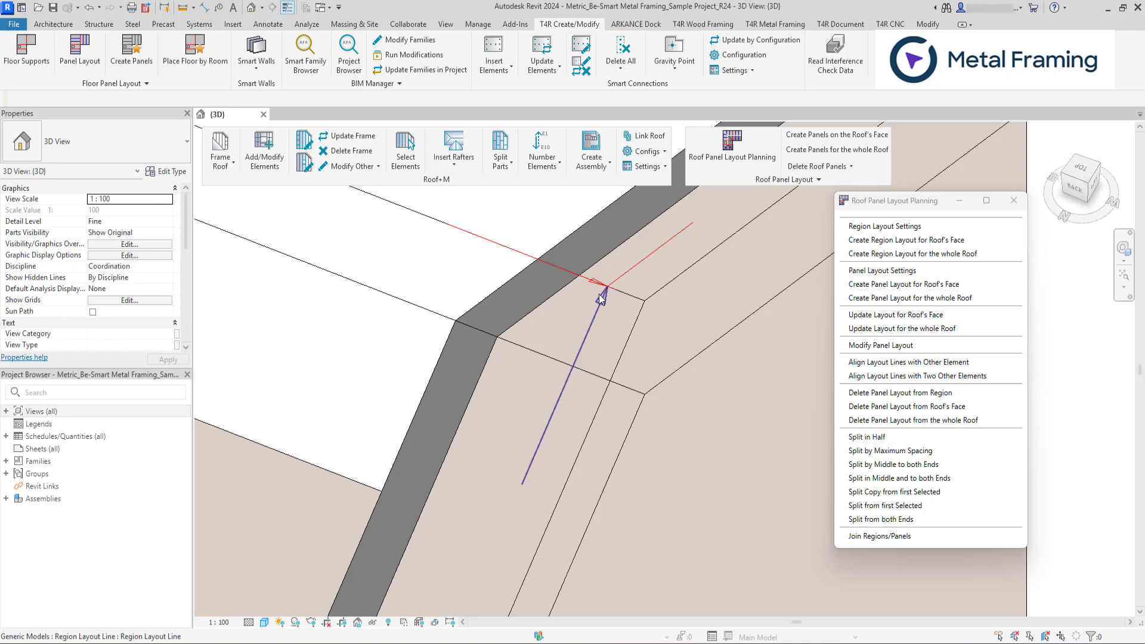
Inspect the short region layout line at the roof corner, then select the roof and orbit around it.
{"action": "left_click", "coordinate": [600, 316]}
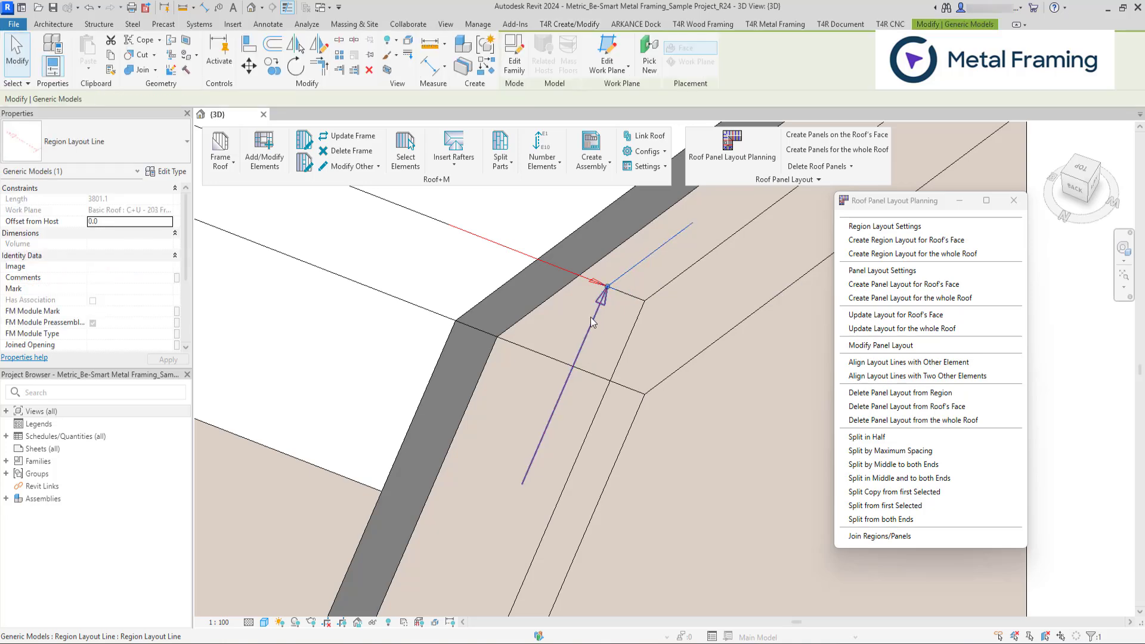
{"action": "scroll", "coordinate": [617, 319], "scroll_direction": "down", "scroll_amount": 3}
{"action": "left_click", "coordinate": [627, 332]}
{"action": "mouse_move", "coordinate": [626, 332]}
{"action": "middle_mouse_down", "text": "shift"}
{"action": "mouse_move", "coordinate": [643, 347]}
{"action": "mouse_move", "coordinate": [736, 314]}
{"action": "middle_mouse_up", "text": "shift"}
{"action": "scroll", "coordinate": [661, 252], "scroll_direction": "up", "scroll_amount": 2}
{"action": "scroll", "coordinate": [661, 252], "scroll_direction": "up", "scroll_amount": 2}
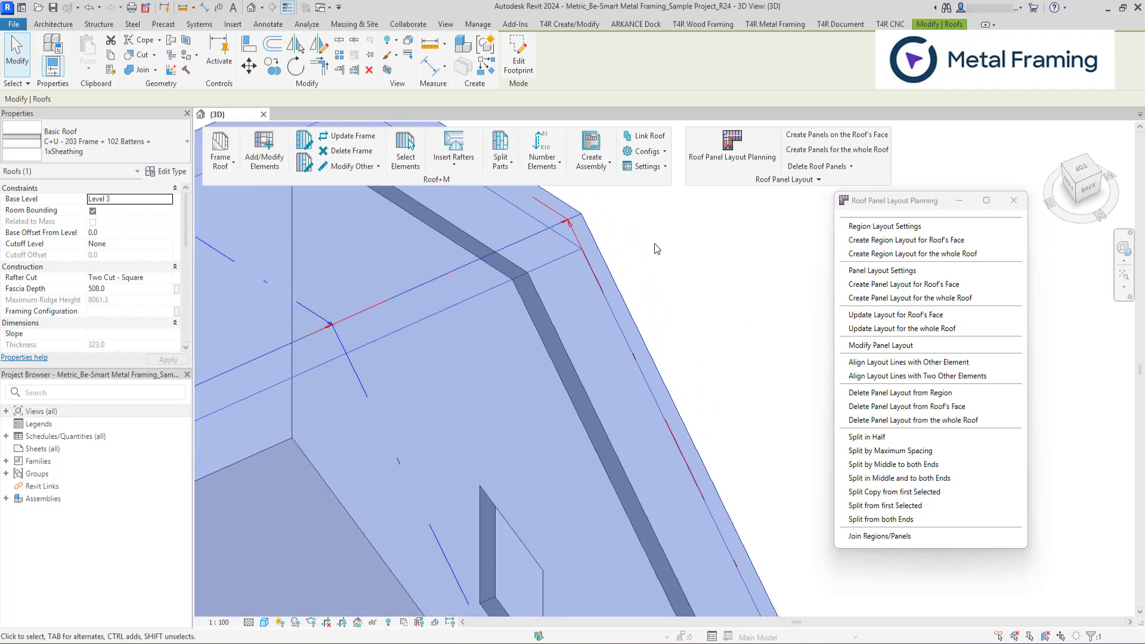
Update the whole roof's panel layout to the enlarged edge and start Create Panels for the whole roof.
{"action": "left_click", "coordinate": [859, 331]}
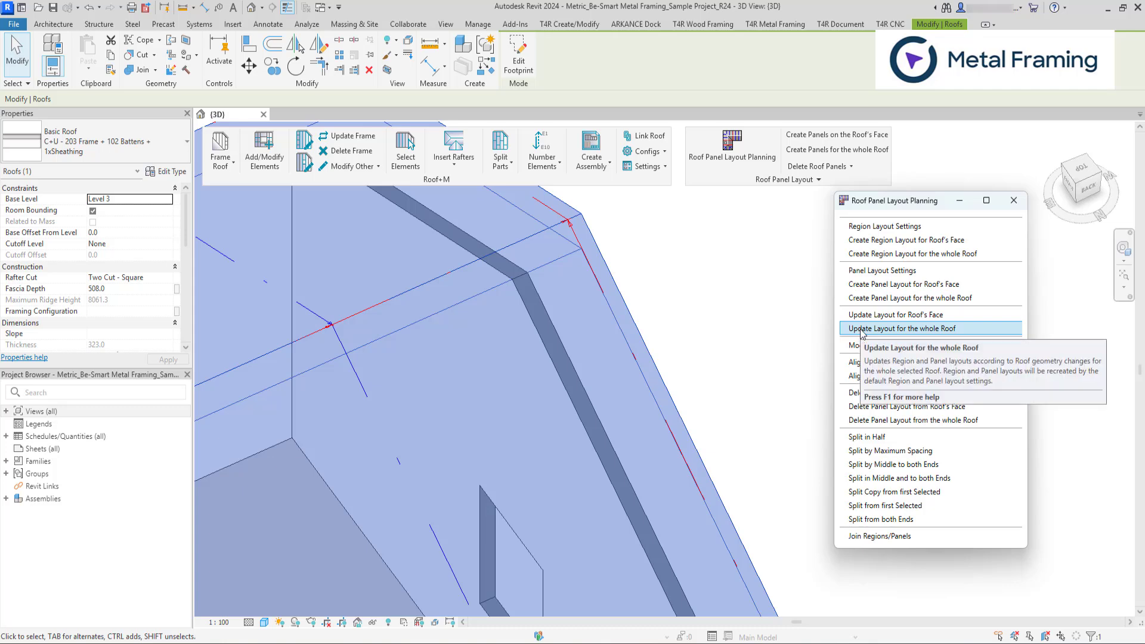
{"action": "left_click", "coordinate": [863, 329]}
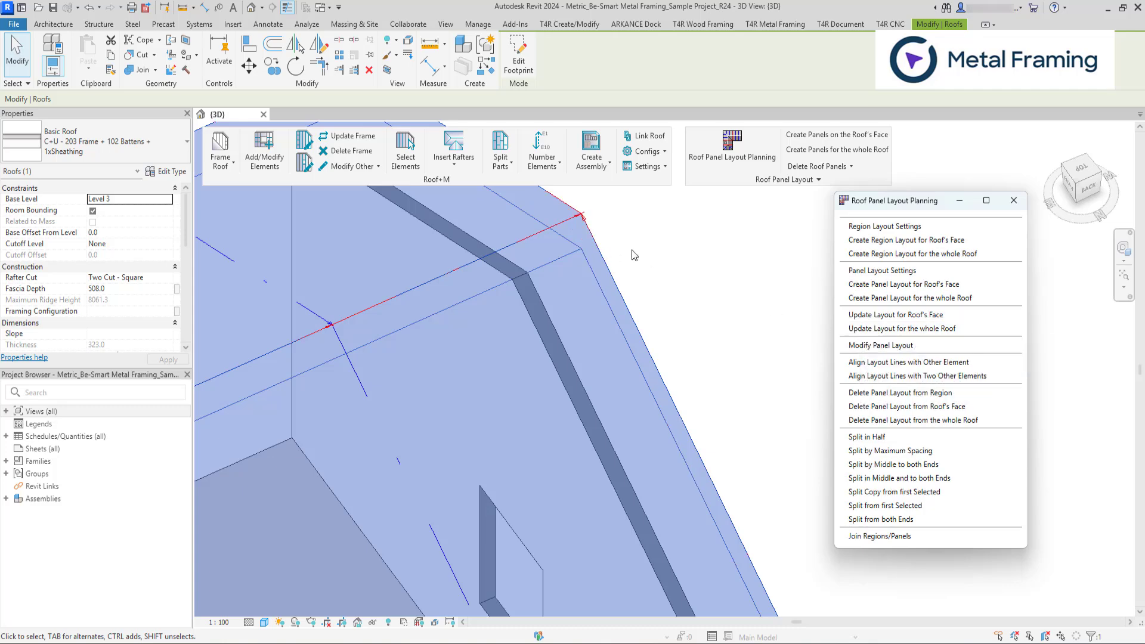
{"action": "scroll", "coordinate": [695, 244], "scroll_direction": "up", "scroll_amount": 1}
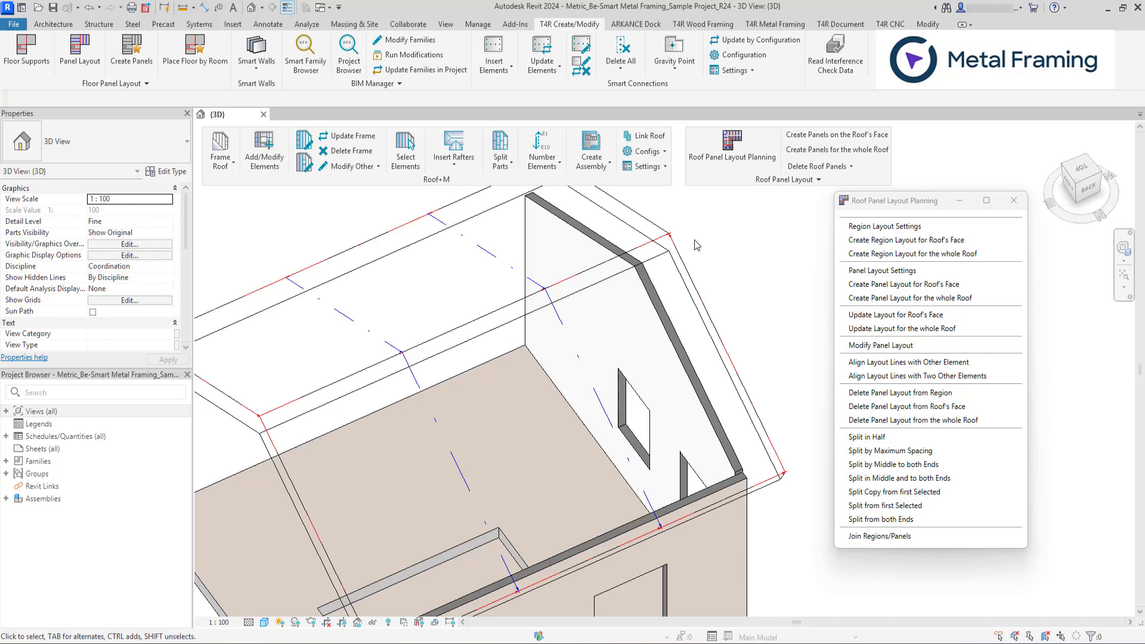
{"action": "scroll", "coordinate": [695, 247], "scroll_direction": "up", "scroll_amount": 2}
{"action": "scroll", "coordinate": [692, 256], "scroll_direction": "up", "scroll_amount": 1}
{"action": "scroll", "coordinate": [707, 249], "scroll_direction": "down", "scroll_amount": 5}
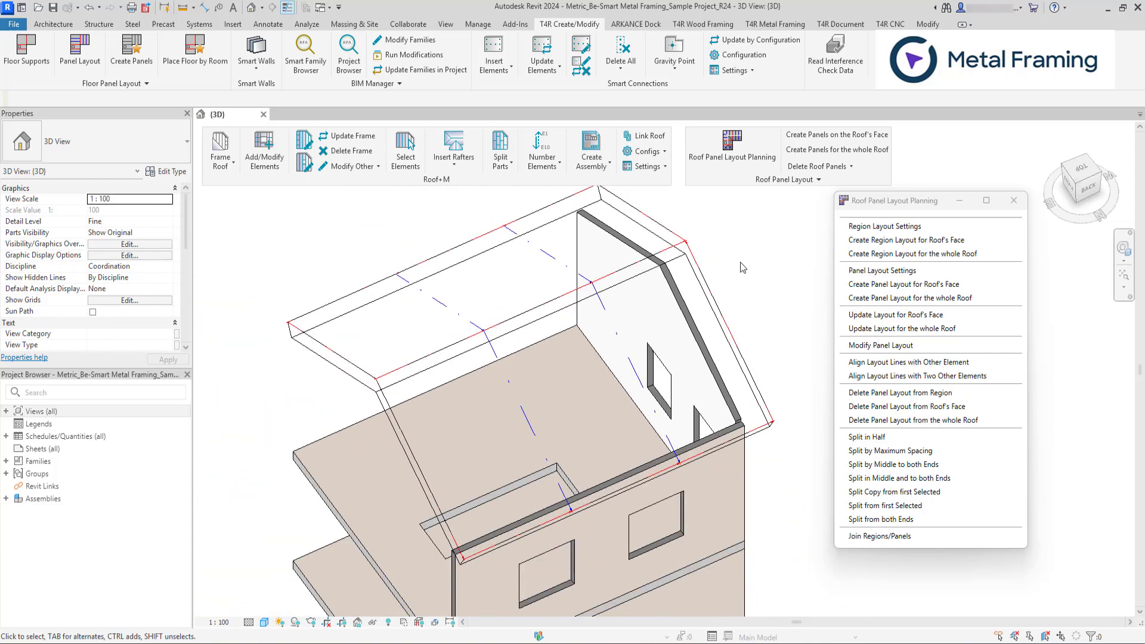
{"action": "scroll", "coordinate": [753, 286], "scroll_direction": "up", "scroll_amount": 2}
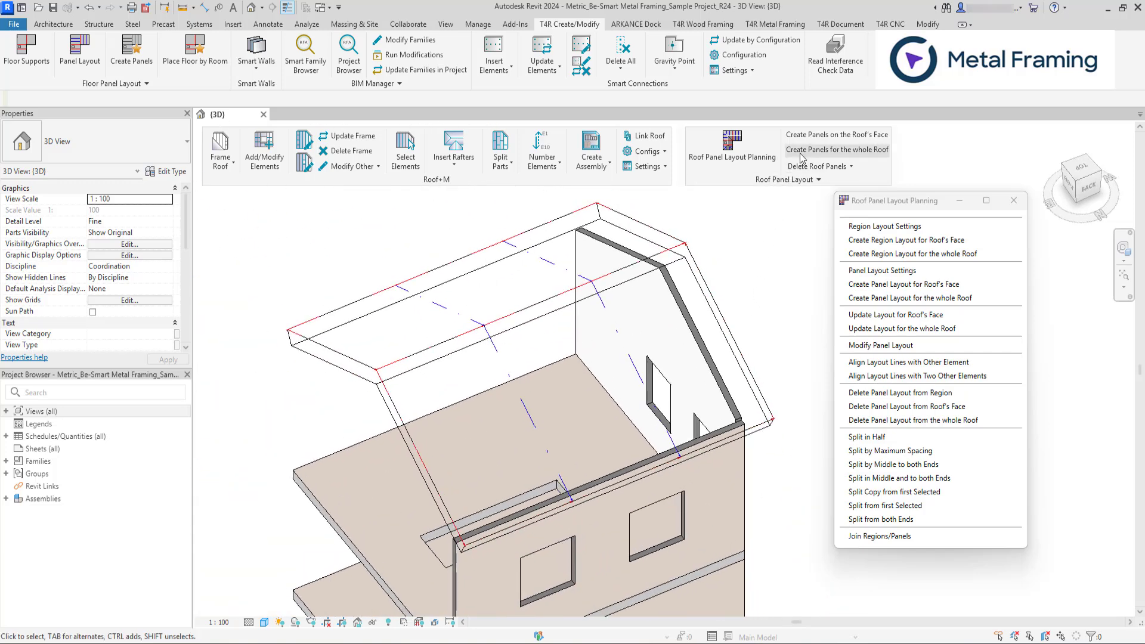
{"action": "left_click", "coordinate": [837, 149]}
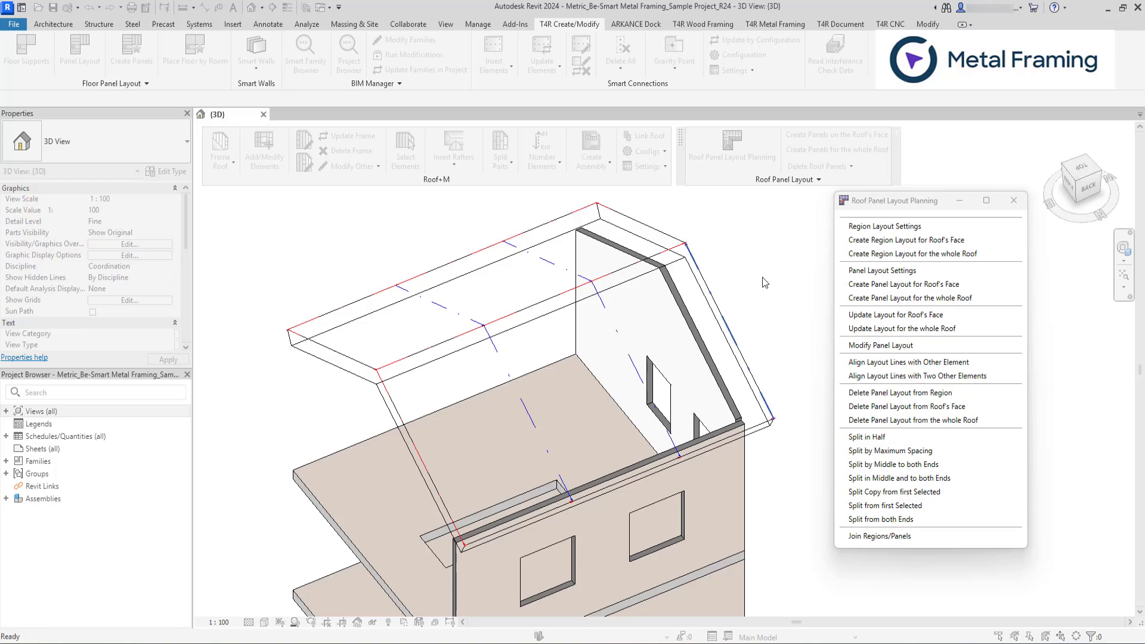